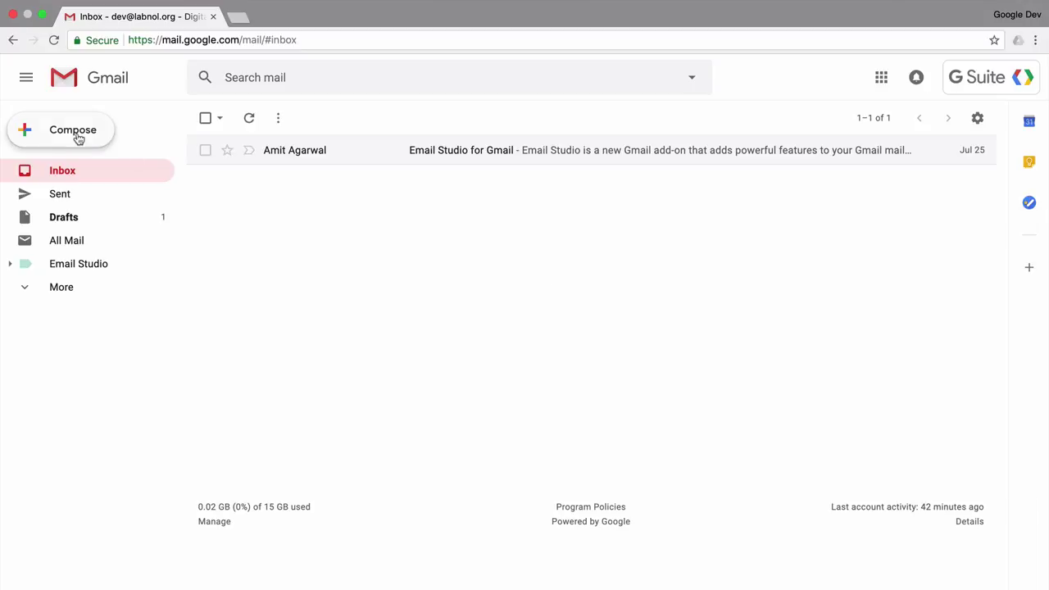
Start a new email to the pen.io contact and set its subject to "Meeting".
{"action": "left_click", "coordinate": [73, 131]}
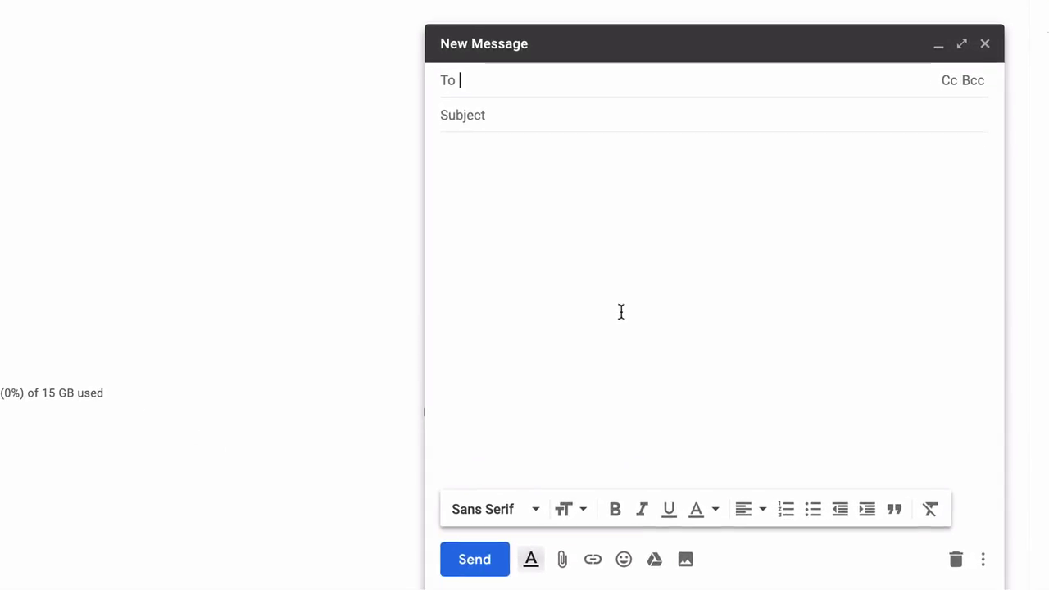
{"action": "type", "text": "H"}
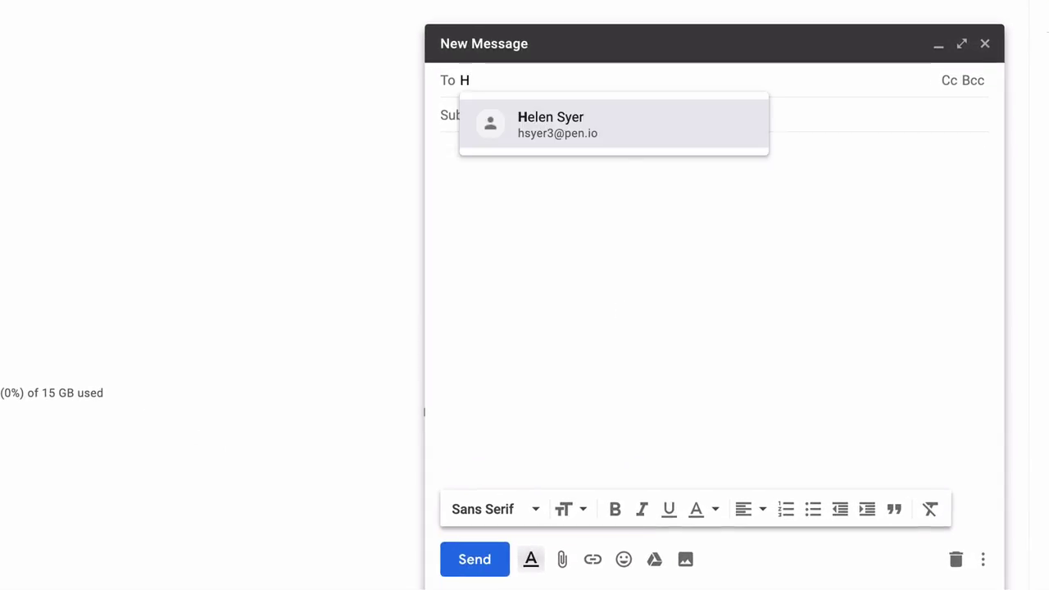
{"action": "left_click", "coordinate": [627, 146]}
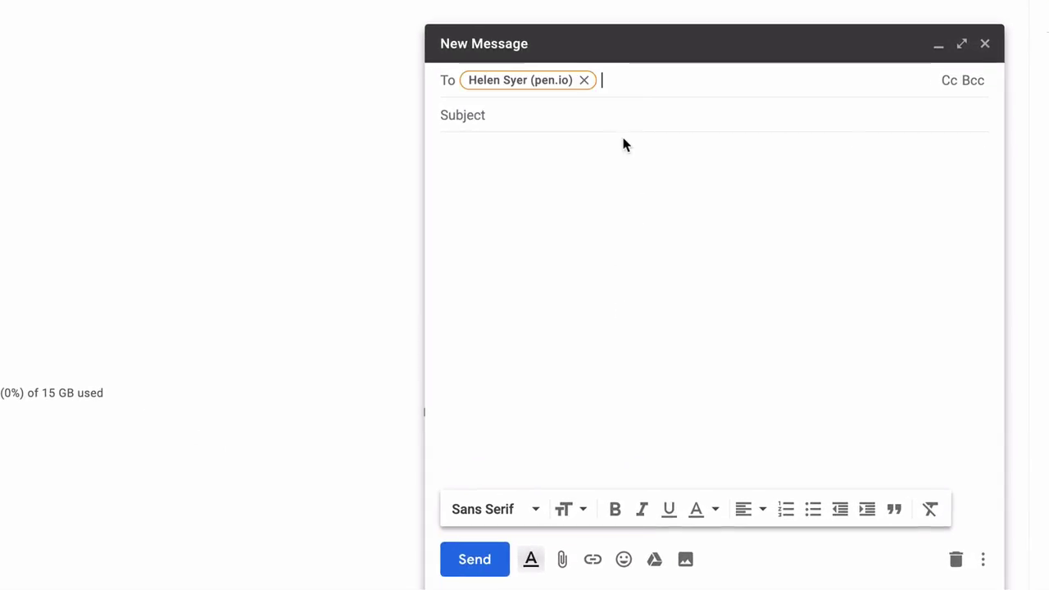
{"action": "left_click", "coordinate": [573, 109]}
{"action": "type", "text": "Meeting"}
{"action": "key", "text": "Tab"}
Write a greeting with the recipient's first name and the line "We're having a meeting on July 15 from 10:00 am to noon.".
{"action": "type", "text": "Hello Helen,"}
{"action": "key", "text": "Return"}
{"action": "key", "text": "Return"}
{"action": "type", "text": "We're h"}
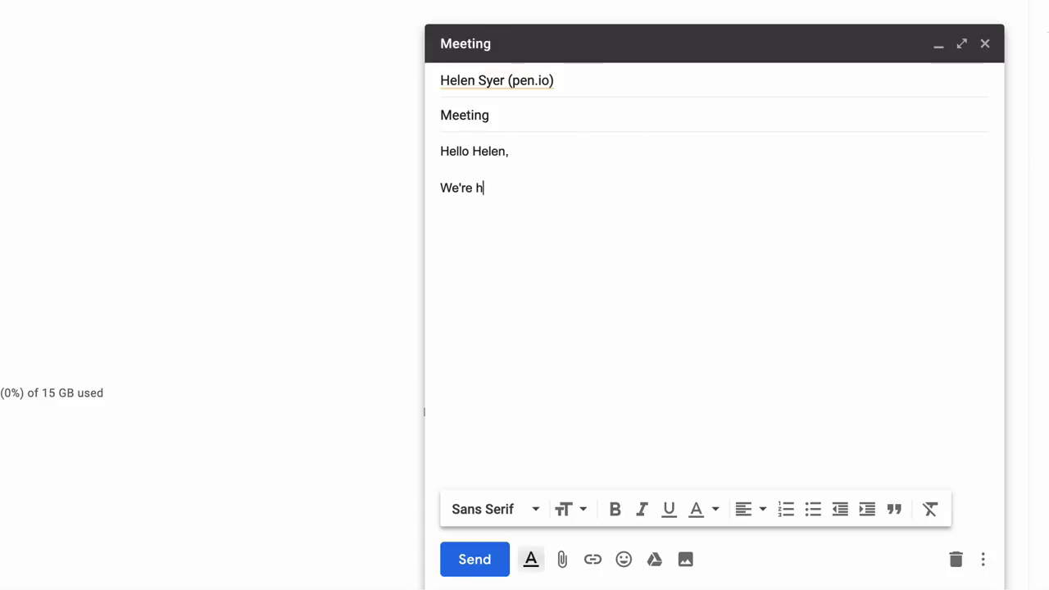
{"action": "type", "text": "aving a meeting on July 15 from 10:00 am to noon."}
{"action": "key", "text": "Return"}
{"action": "key", "text": "Return"}
Add "Please reply to this email if you are able to attend." and sign off with "Thanks." and the sender's full name.
{"action": "type", "text": "Please r"}
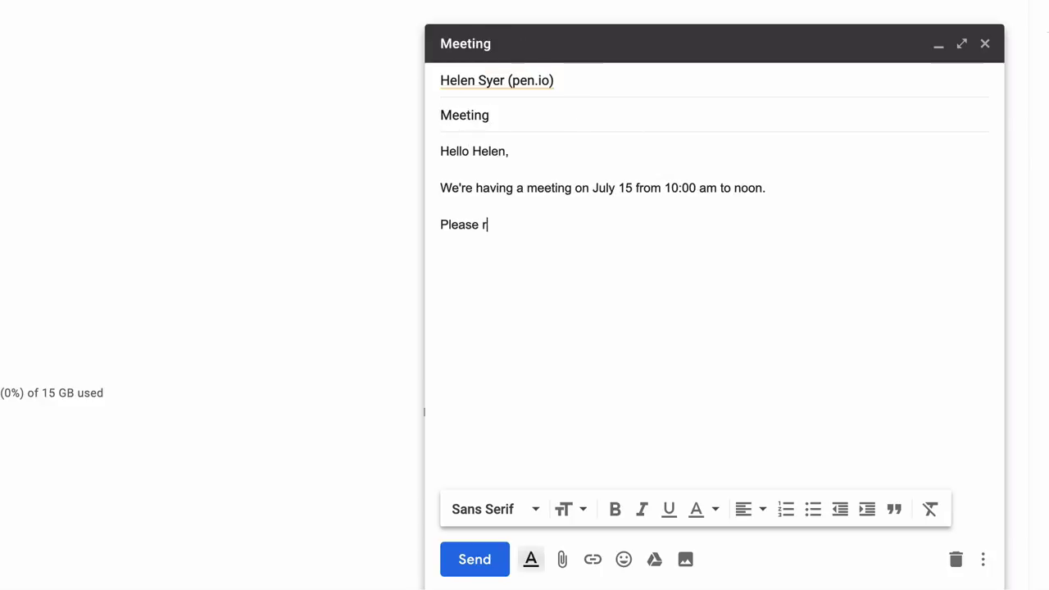
{"action": "type", "text": "eply to this email if you are able to attend."}
{"action": "key", "text": "Return"}
{"action": "key", "text": "Return"}
{"action": "type", "text": "Thanks."}
{"action": "key", "text": "Return"}
{"action": "type", "text": "Amit Agarwal"}
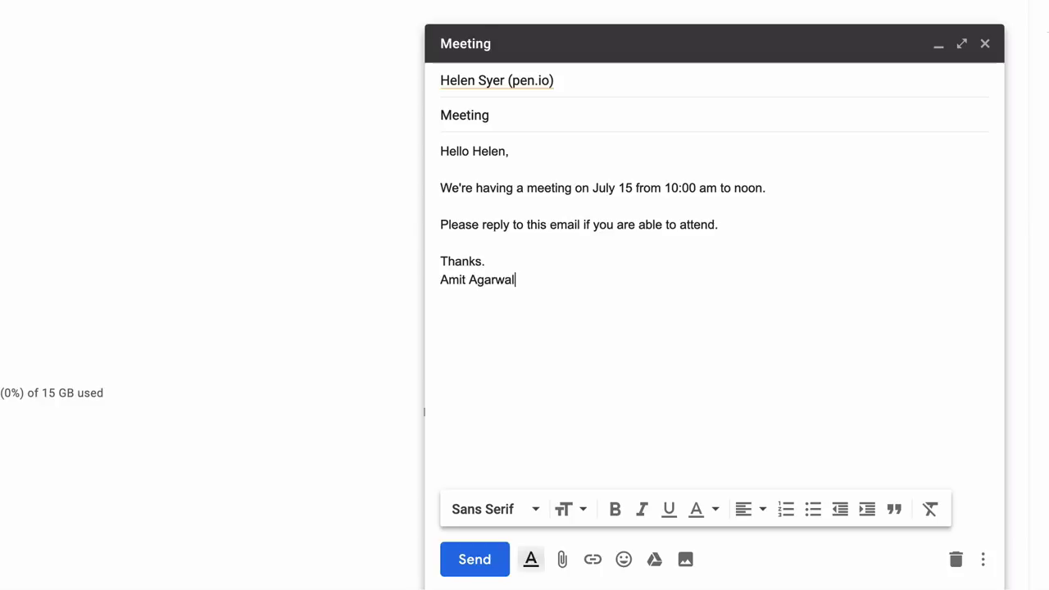
Apply a palette colour to the date "July 15" in the meeting message.
{"action": "left_click_drag", "start_coordinate": [590, 187], "coordinate": [634, 187]}
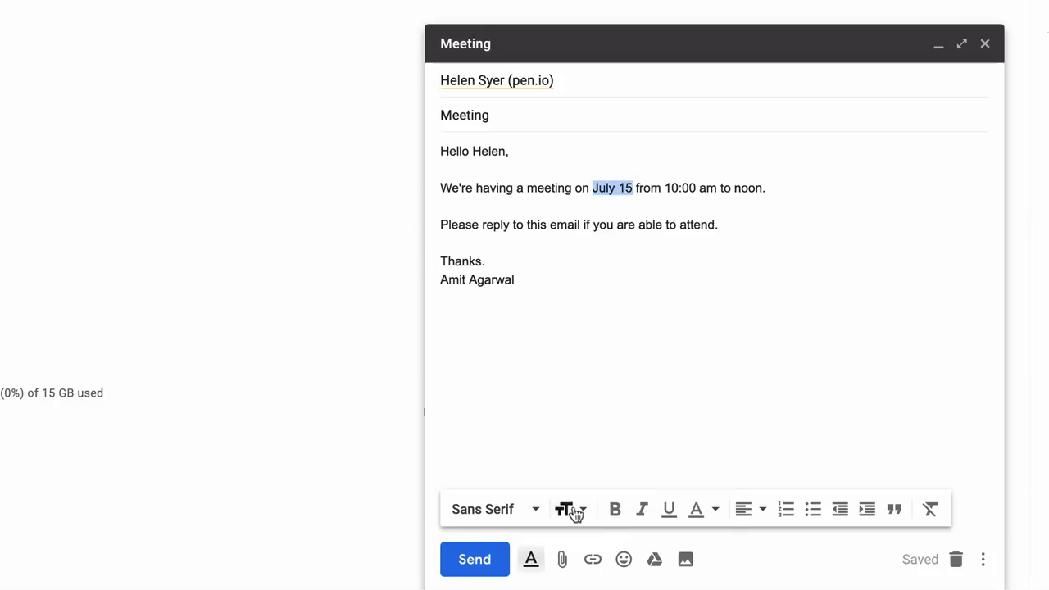
{"action": "left_click", "coordinate": [715, 509]}
{"action": "left_click", "coordinate": [467, 368]}
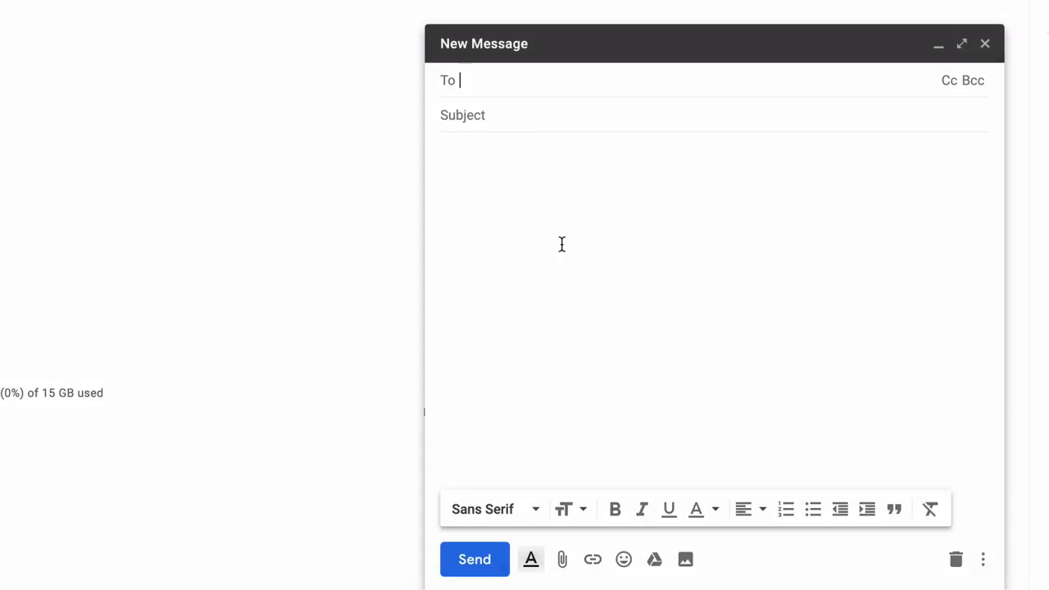
Address the new message to the three saved contacts at pen.io, uol.com.br and free.fr.
{"action": "type", "text": "H"}
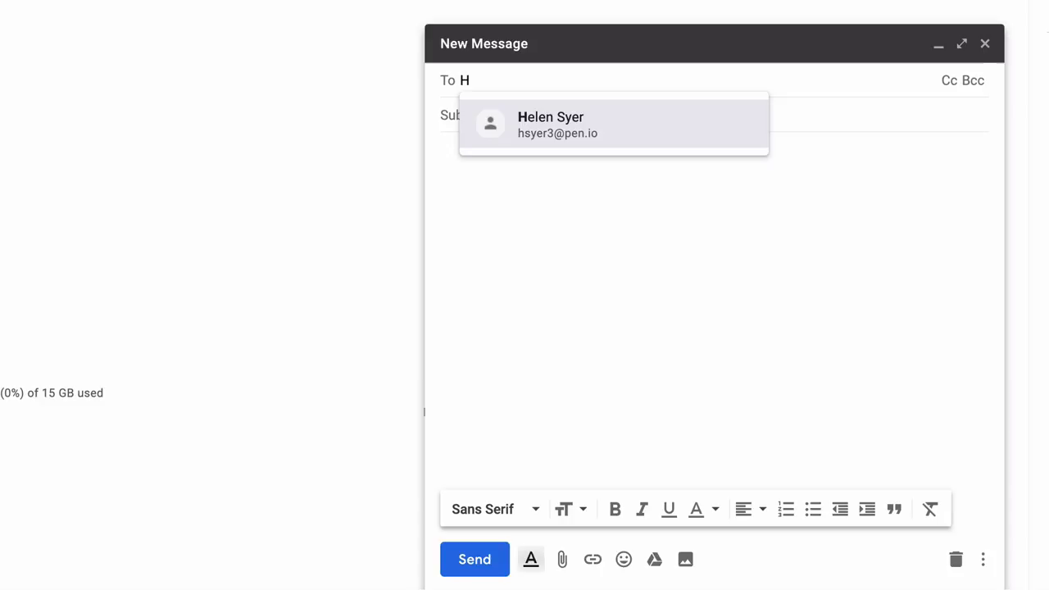
{"action": "key", "text": "Return"}
{"action": "type", "text": "Pe"}
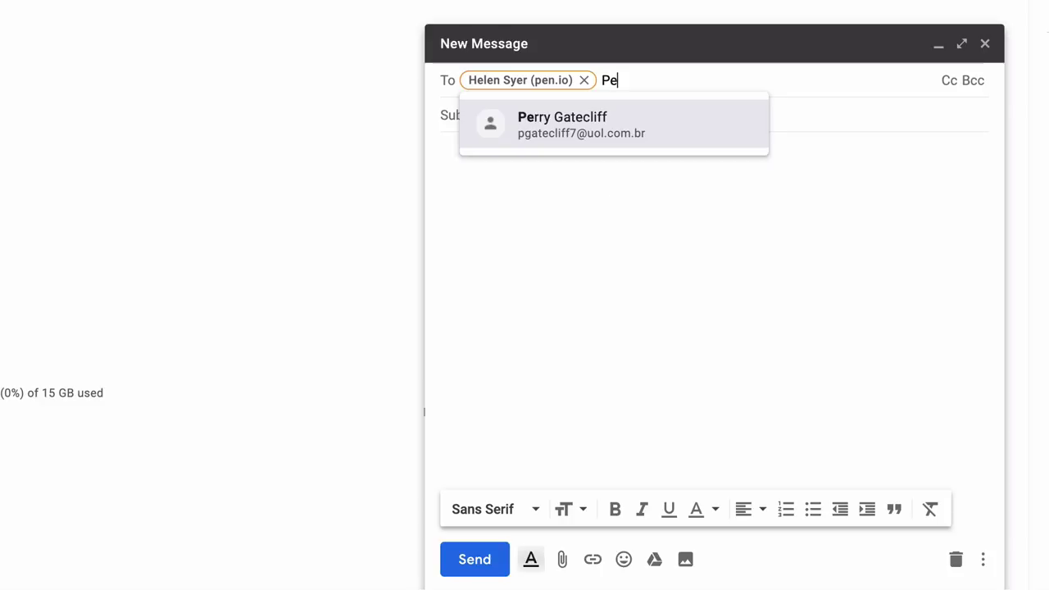
{"action": "key", "text": "Return"}
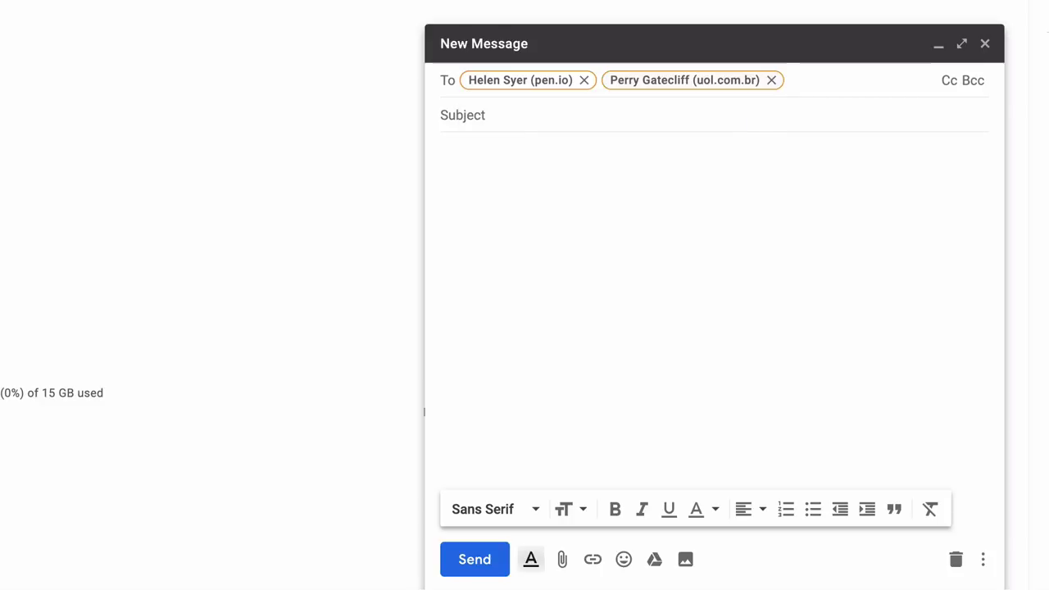
{"action": "type", "text": "D"}
{"action": "key", "text": "BackSpace"}
{"action": "type", "text": "Bun"}
{"action": "key", "text": "Return"}
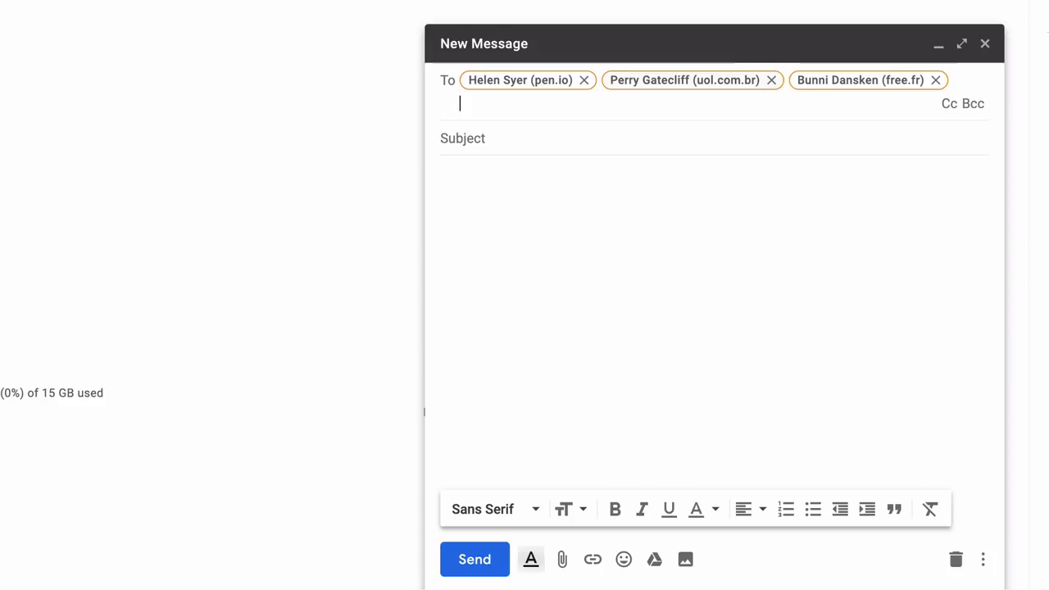
Set the subject to "Weekly Timesheet" and start the body with the greeting "Foks,".
{"action": "key", "text": "Tab"}
{"action": "type", "text": "Weekly Timesheet"}
{"action": "key", "text": "Tab"}
{"action": "type", "text": "Foks,"}
{"action": "key", "text": "Return"}
{"action": "key", "text": "Return"}
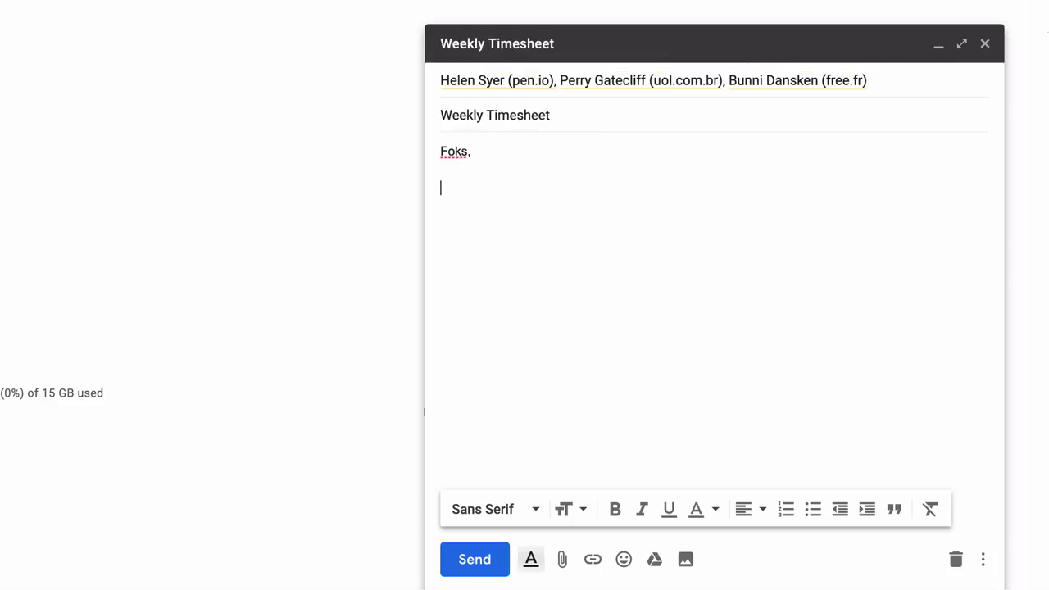
Write "Your timesheet is due today. Please submit your timesheet to me for review." and correct the greeting to "Folks,".
{"action": "type", "text": "Your timesheet is due today. Please submit "}
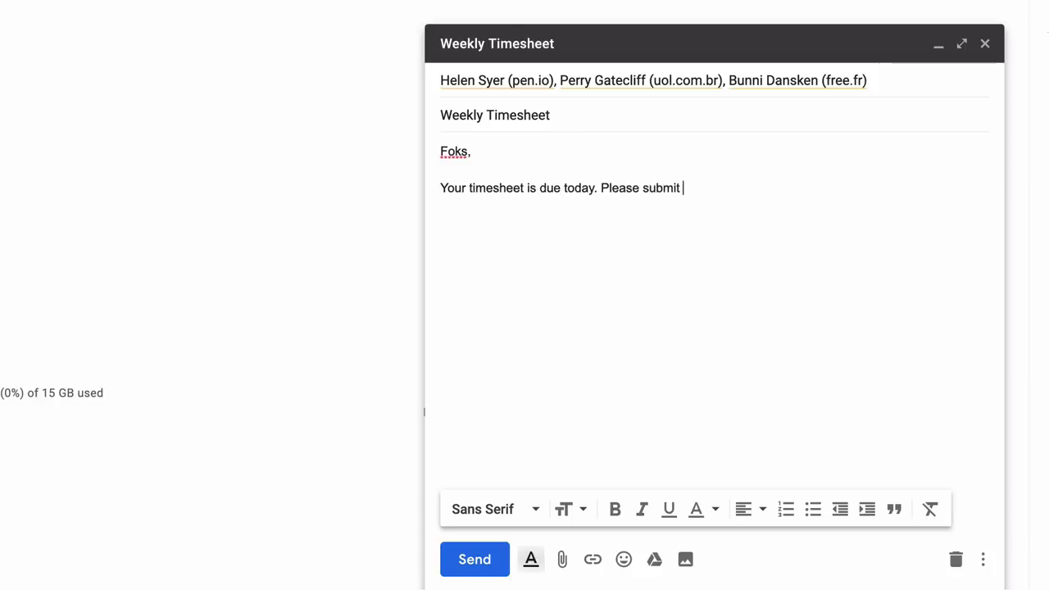
{"action": "type", "text": "your timesheet to me. for review."}
{"action": "key", "text": "Up"}
{"action": "key", "text": "Up"}
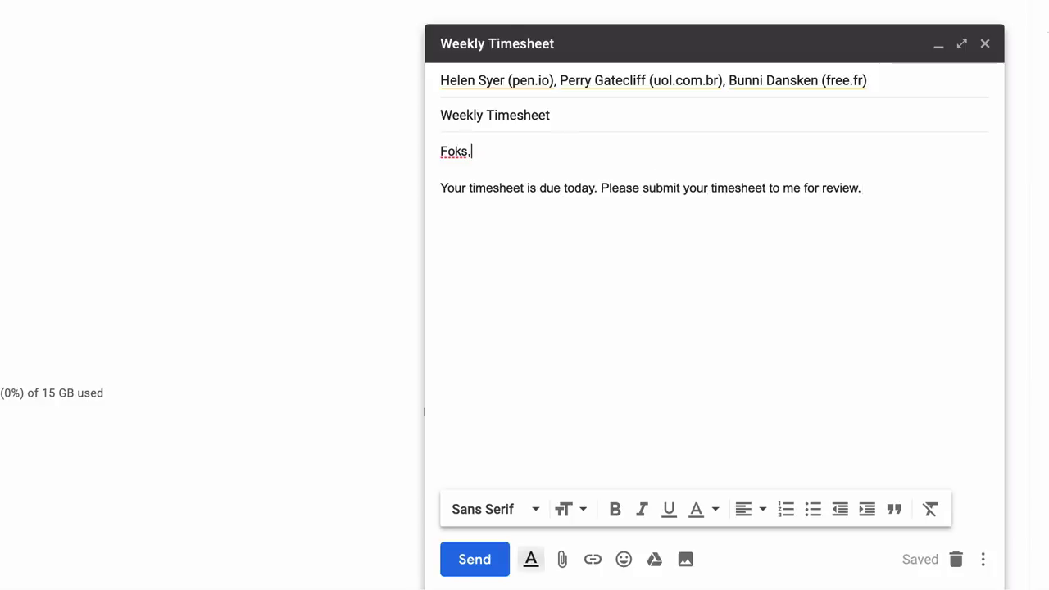
{"action": "key", "text": "Left"}
{"action": "key", "text": "Left"}
{"action": "key", "text": "Left"}
{"action": "type", "text": "l"}
Close the timesheet message with "Thanks" and "Manager Name." on separate lines below the body text.
{"action": "left_click", "coordinate": [862, 188]}
{"action": "key", "text": "Return"}
{"action": "key", "text": "Return"}
{"action": "type", "text": "Thanks"}
{"action": "key", "text": "Return"}
{"action": "type", "text": "Man"}
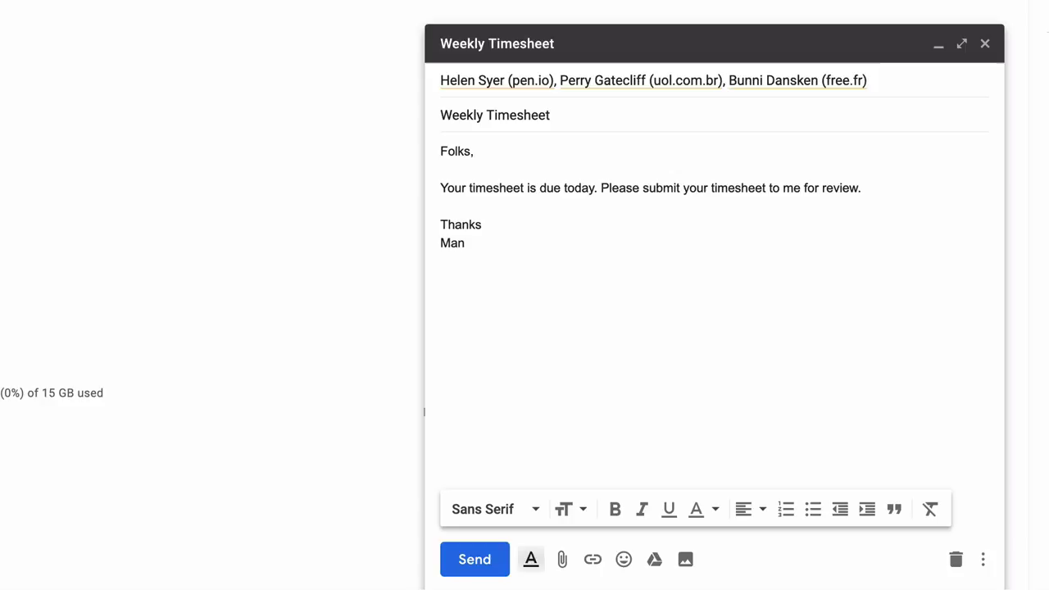
{"action": "type", "text": "ager Name."}
Apply a palette colour to the words "due today" in the timesheet message.
{"action": "left_click_drag", "start_coordinate": [539, 188], "coordinate": [595, 188]}
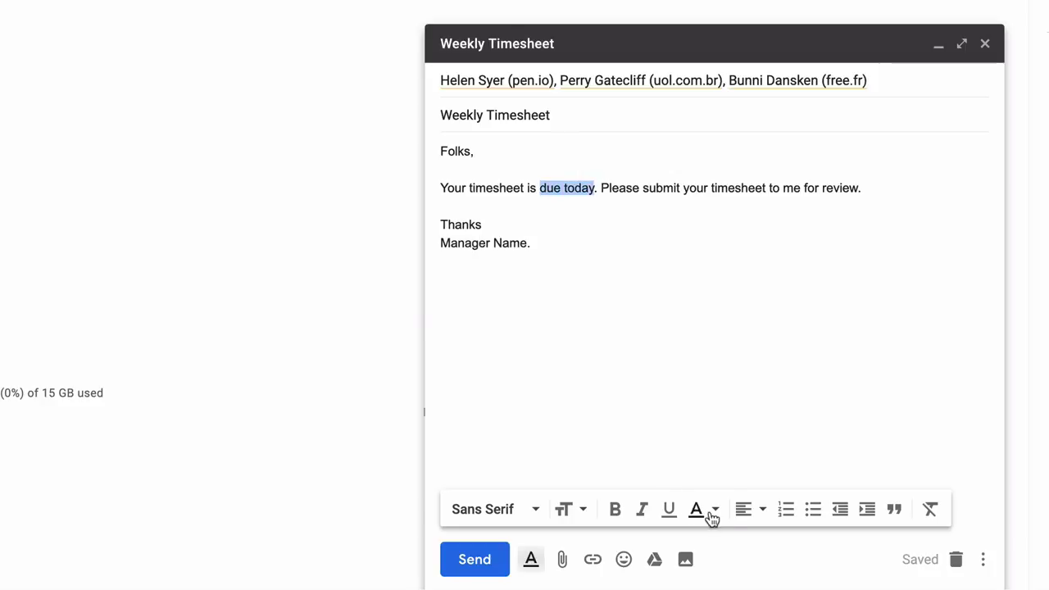
{"action": "left_click", "coordinate": [712, 510]}
{"action": "left_click", "coordinate": [584, 370]}
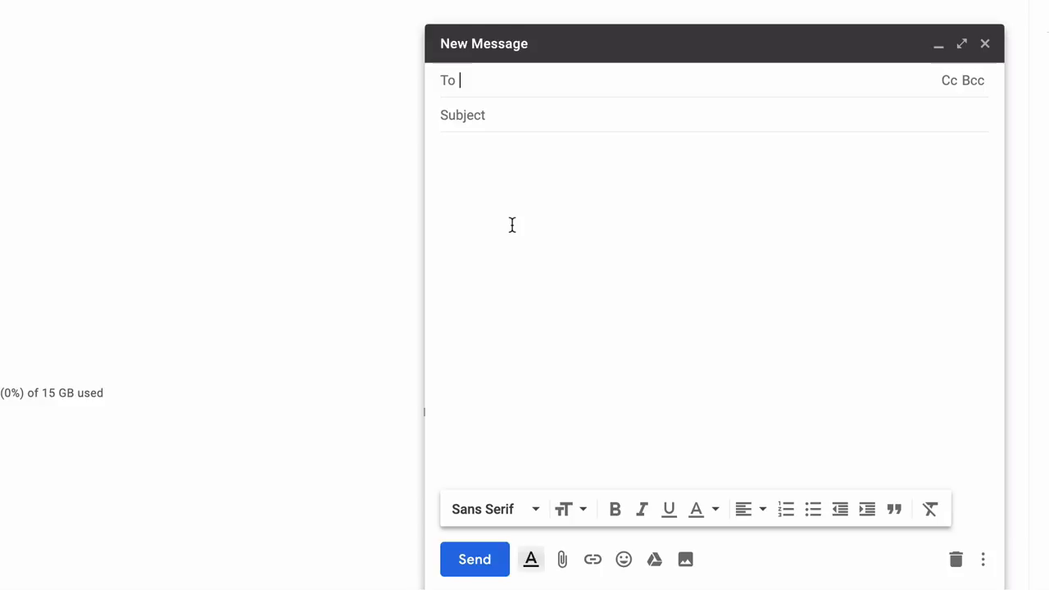
Address the new message to the sbwire.com contact and set the subject to "Rent Reminder".
{"action": "type", "text": "na"}
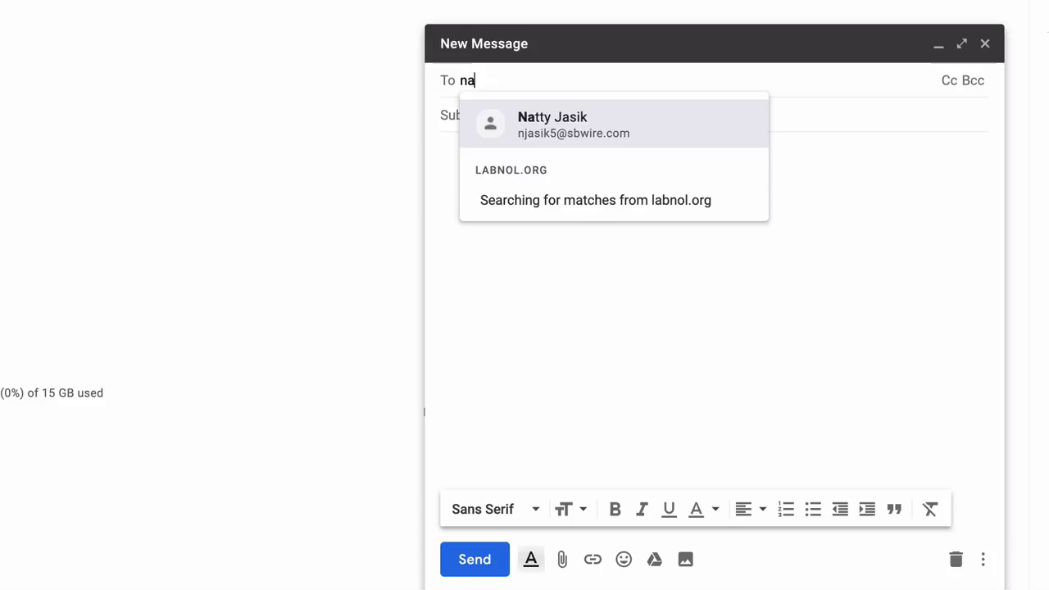
{"action": "key", "text": "Return"}
{"action": "key", "text": "Tab"}
{"action": "type", "text": "Rent Reminder"}
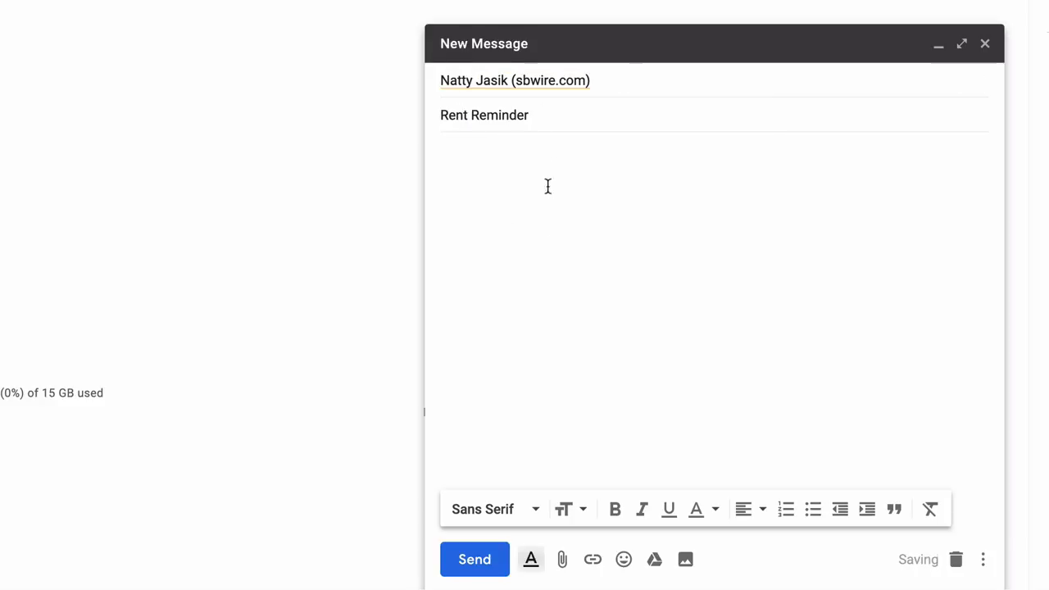
Write a greeting and "This is a friendly reminder that your rent is due tomorrow. I thank you in advance for your timely payment.".
{"action": "left_click", "coordinate": [547, 186]}
{"action": "type", "text": "Dear Natty,"}
{"action": "key", "text": "Return"}
{"action": "key", "text": "Return"}
{"action": "type", "text": "This is a friendly reminder that your rent is due tomorrow"}
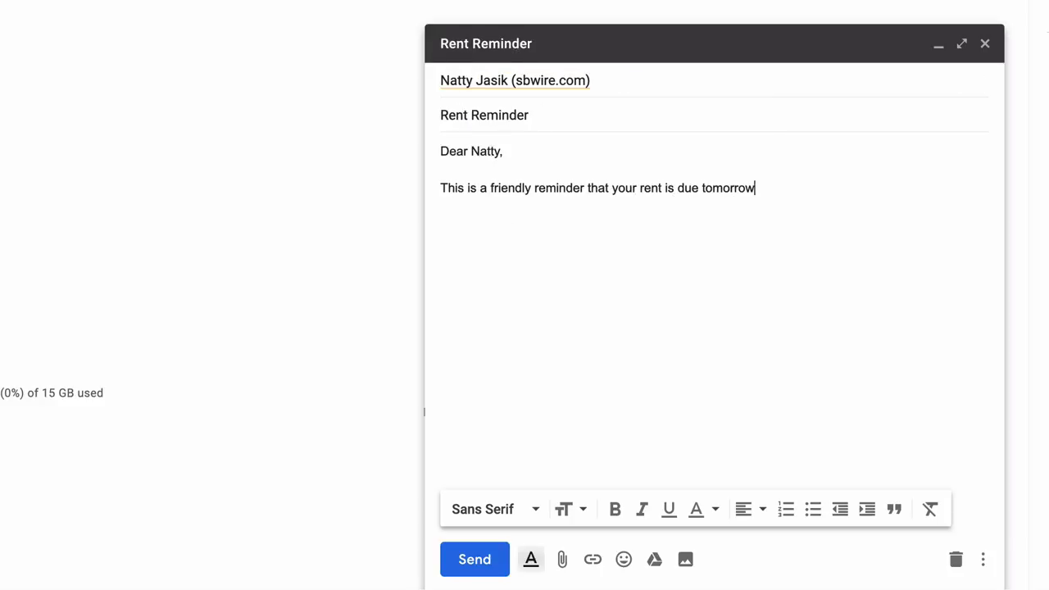
{"action": "type", "text": ". I thank you in advance for your timely payment."}
Add "Thanks." and the postscript "PS: If your rent is not received by the due date, please add a $50 late fee.".
{"action": "key", "text": "Return"}
{"action": "key", "text": "Return"}
{"action": "type", "text": "Thanks."}
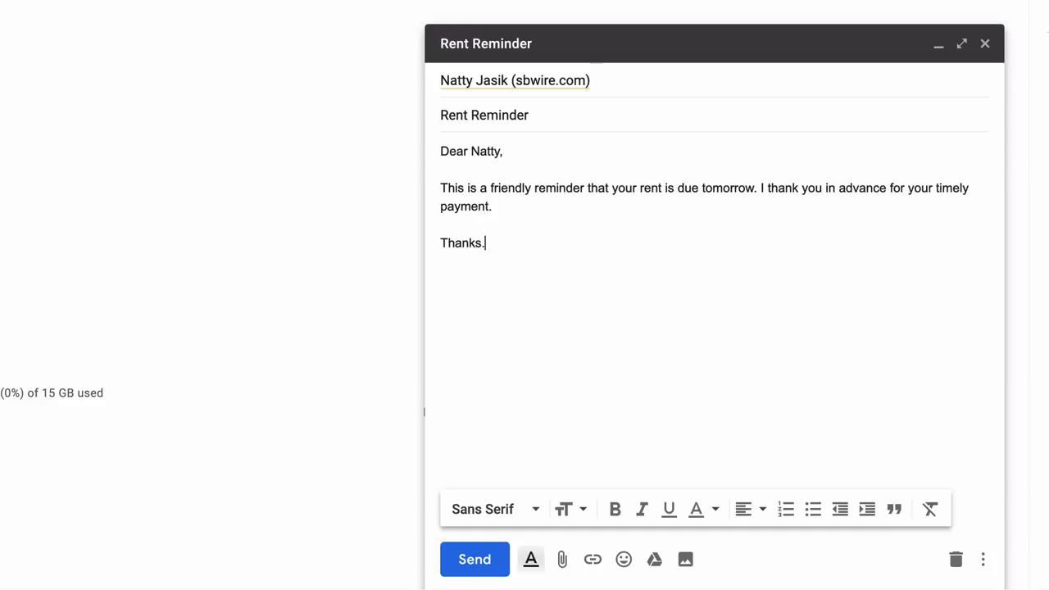
{"action": "key", "text": "Return"}
{"action": "key", "text": "Return"}
{"action": "type", "text": "PS: If your rent is not received by the due date, please add a $"}
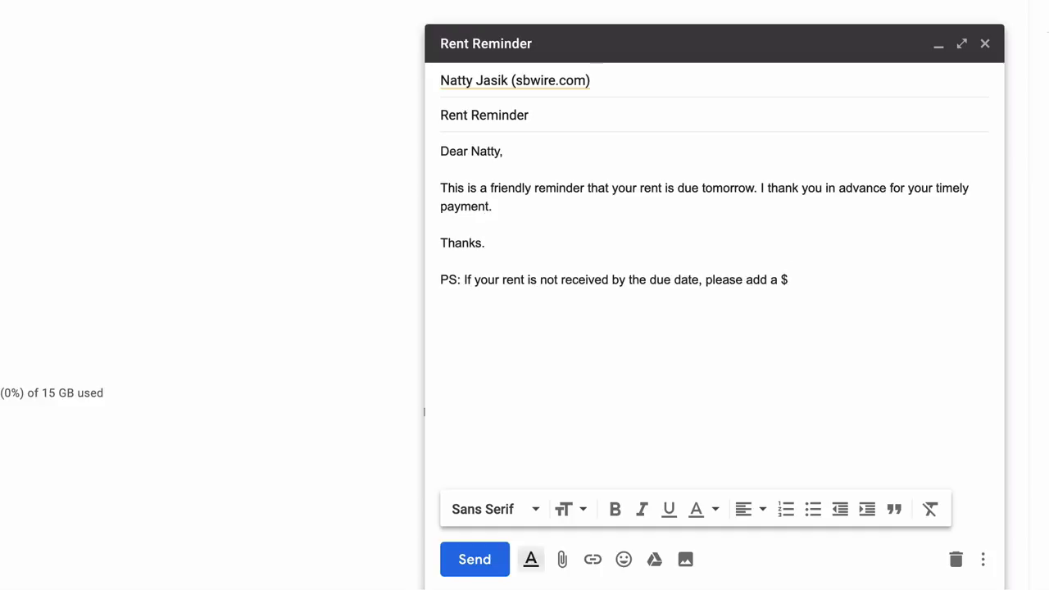
{"action": "type", "text": "50 late fee."}
Italicize the whole postscript line and underline "$50 late fee" within it.
{"action": "triple_click", "coordinate": [615, 280]}
{"action": "left_click", "coordinate": [483, 509]}
{"action": "left_click", "coordinate": [642, 508]}
{"action": "left_click", "coordinate": [787, 281]}
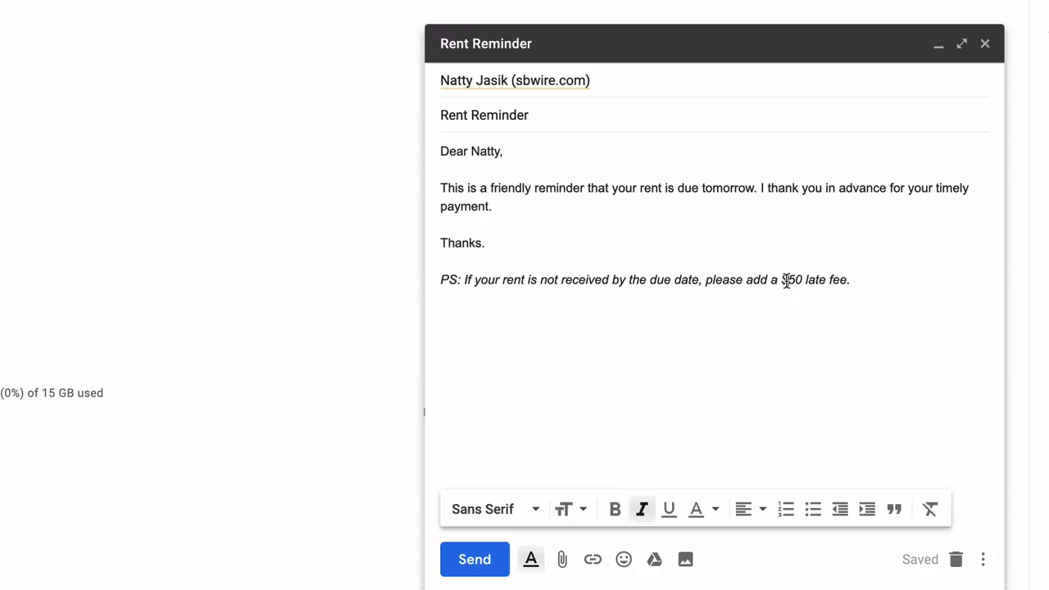
{"action": "left_click_drag", "start_coordinate": [782, 279], "coordinate": [849, 279]}
{"action": "left_click", "coordinate": [669, 509]}
{"action": "left_click", "coordinate": [726, 396]}
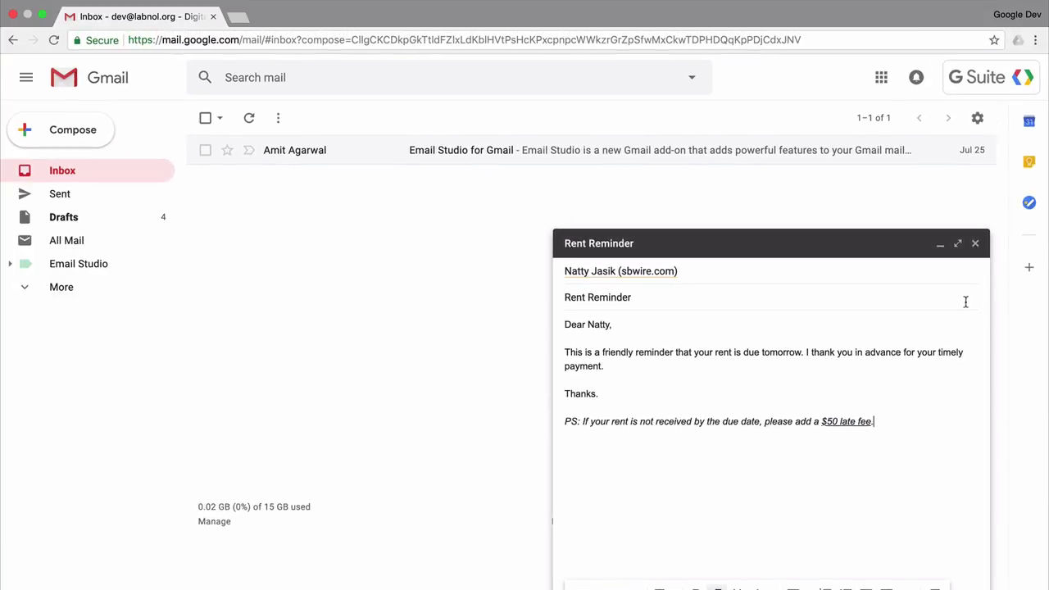
Close the "Rent Reminder" message as a draft and view the list of saved drafts.
{"action": "left_click", "coordinate": [975, 244]}
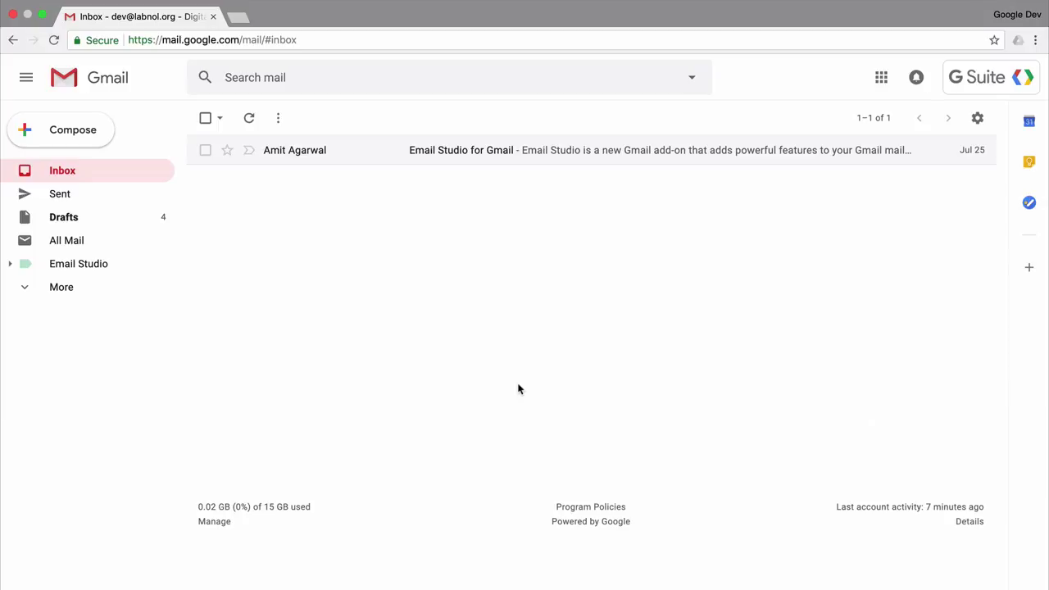
{"action": "left_click", "coordinate": [91, 218]}
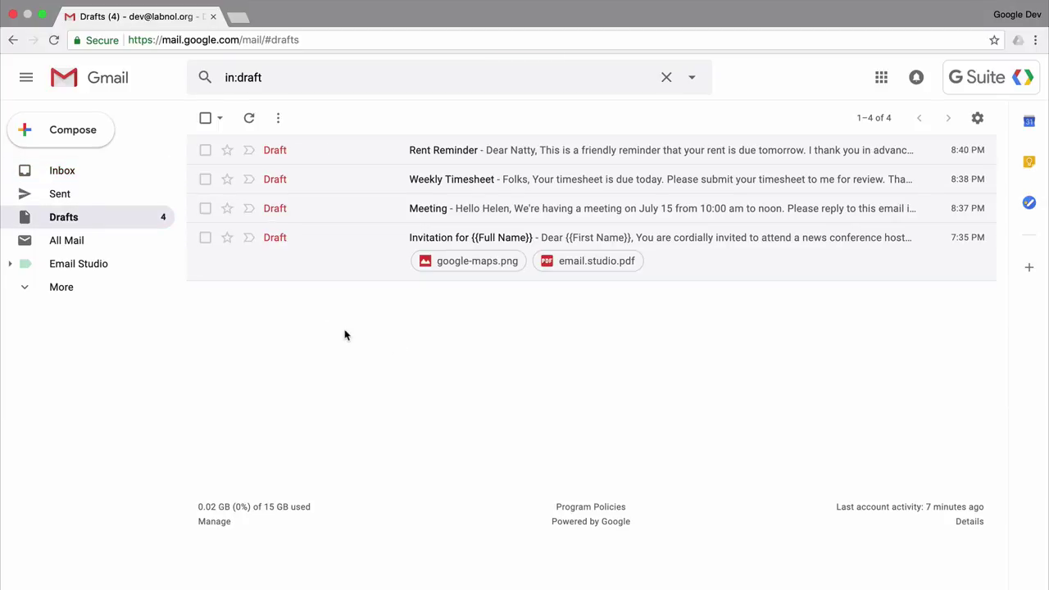
Open the "Email Studio for Gmail" message from the inbox and launch the Email Studio add-on.
{"action": "left_click", "coordinate": [110, 172]}
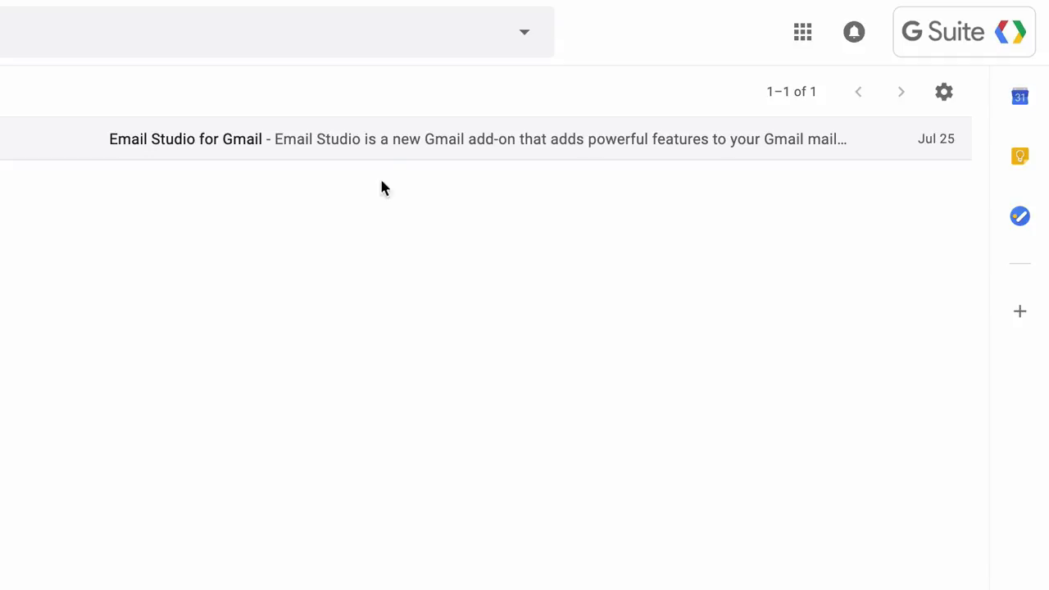
{"action": "left_click", "coordinate": [386, 154]}
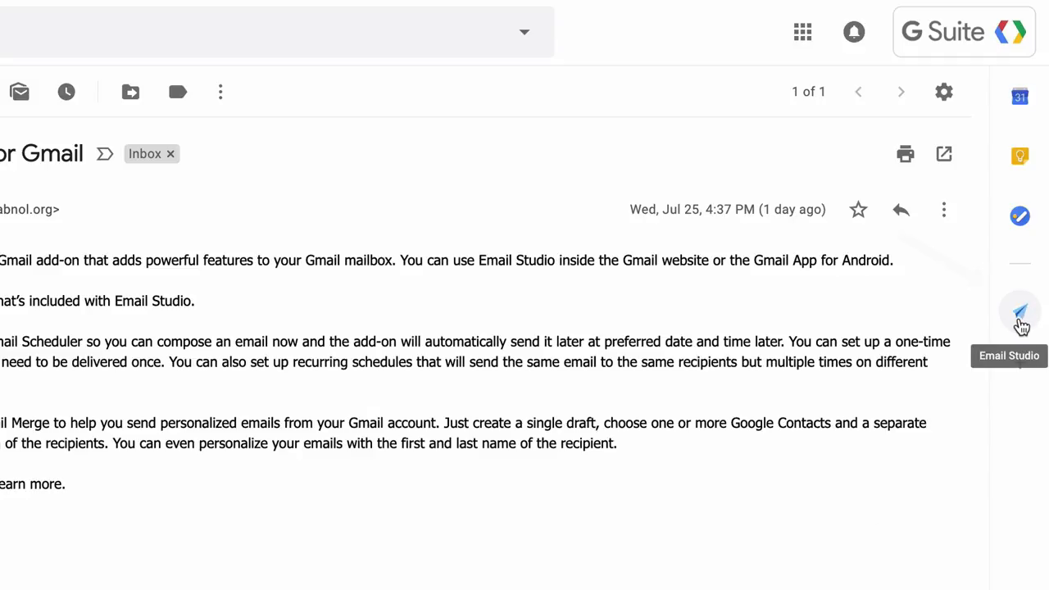
{"action": "left_click", "coordinate": [1021, 325]}
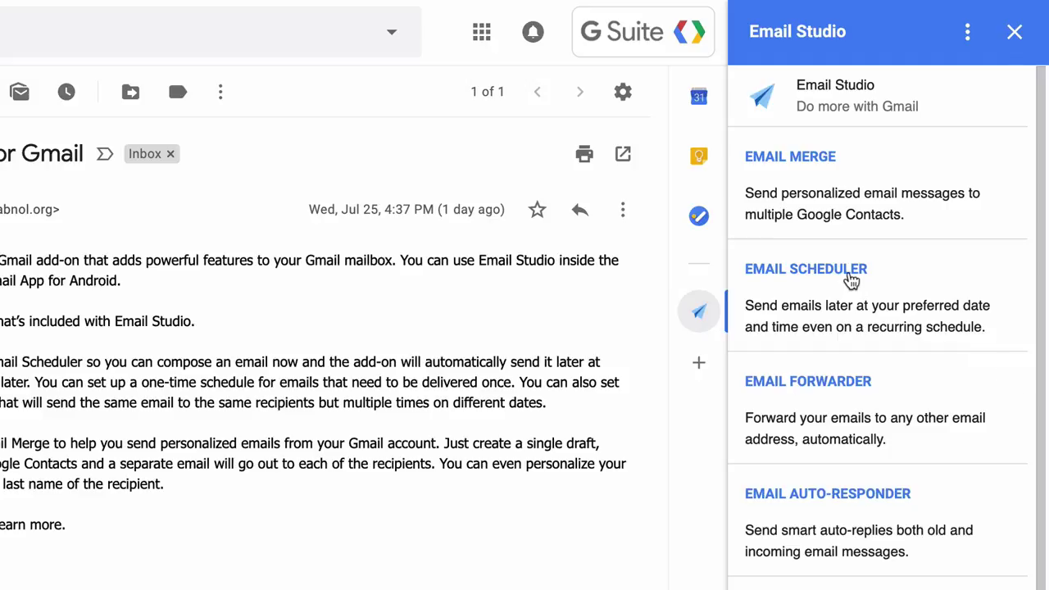
Add a new schedule in Email Scheduler and choose the "Meeting" draft for it.
{"action": "left_click", "coordinate": [849, 276]}
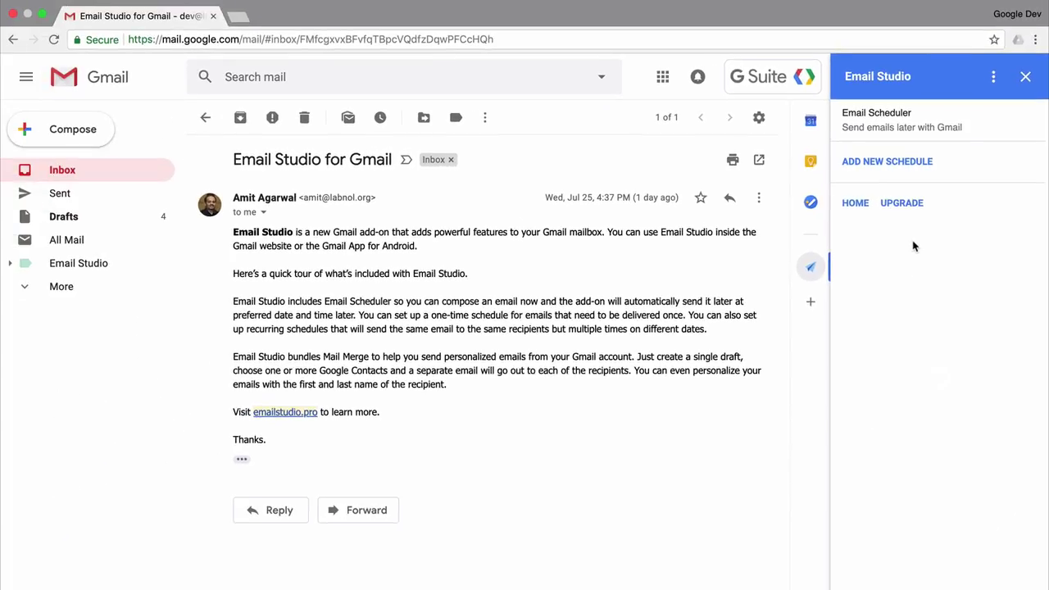
{"action": "left_click", "coordinate": [916, 164]}
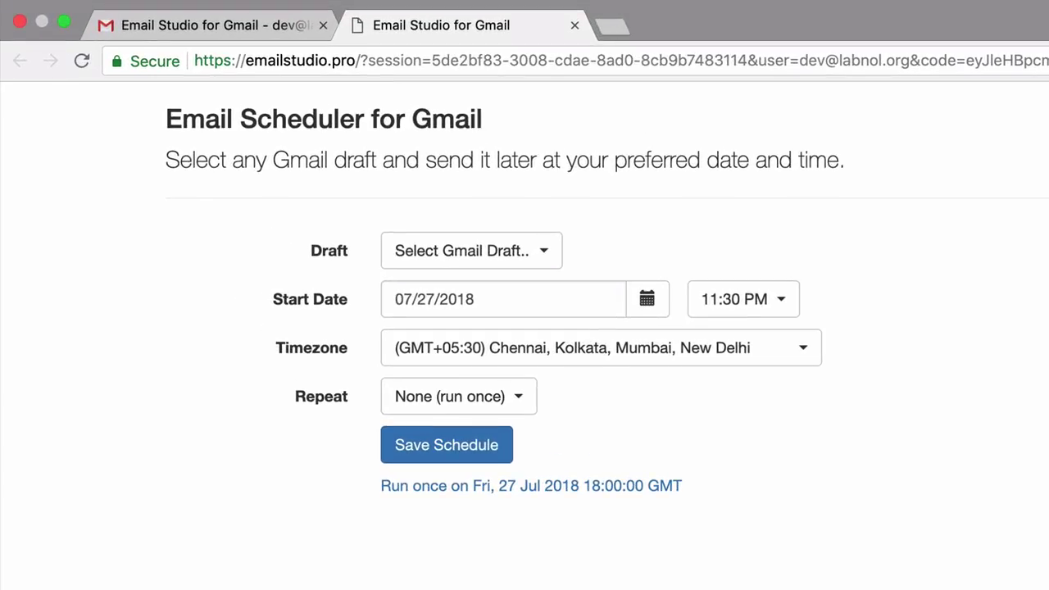
{"action": "left_click", "coordinate": [549, 253]}
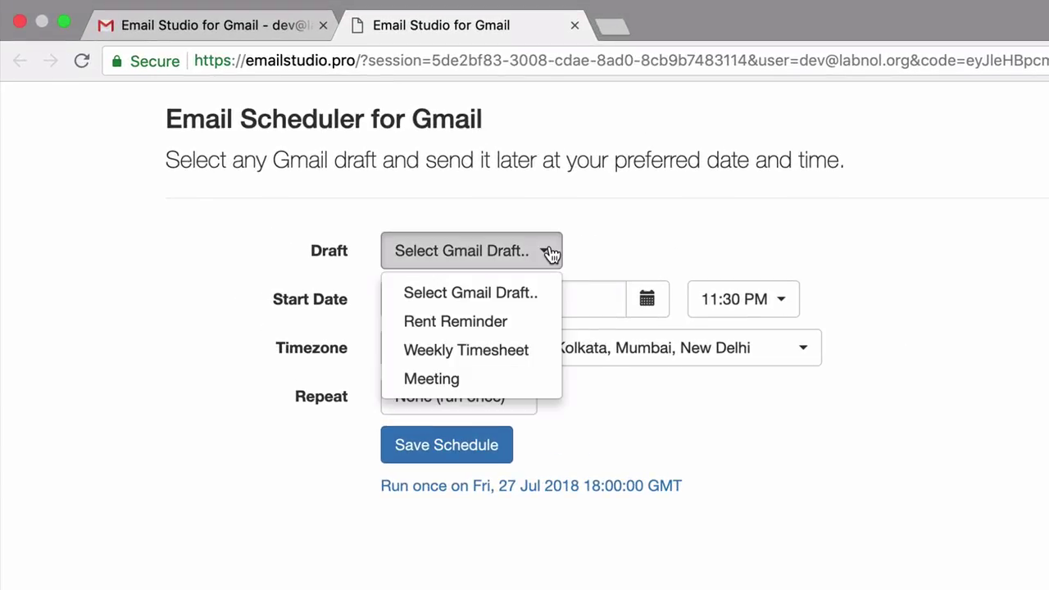
{"action": "left_click", "coordinate": [537, 379]}
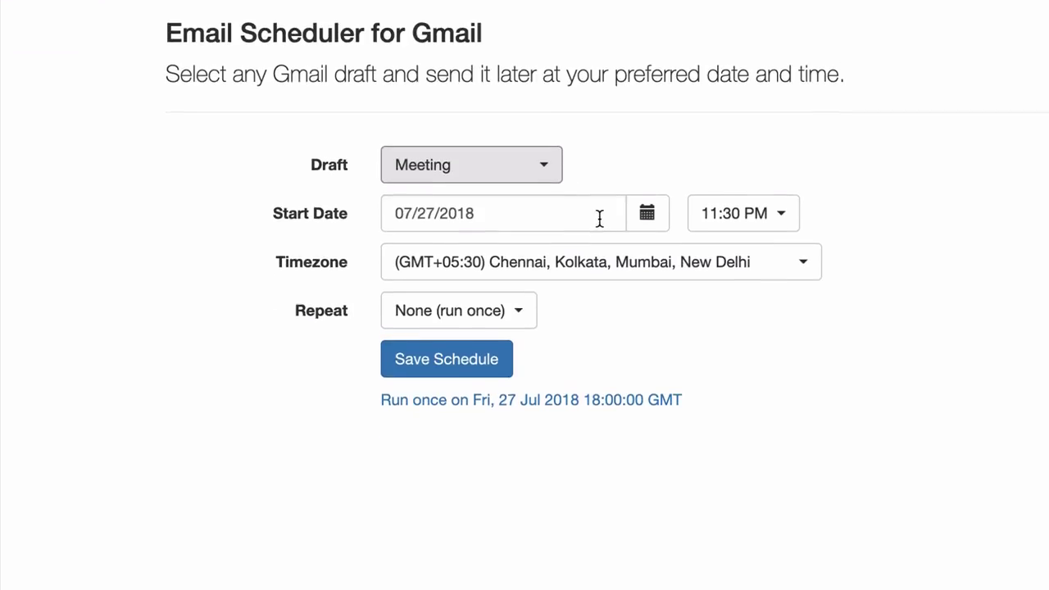
Schedule the "Meeting" draft to run once on 07/31/2018 at 1:30 PM, save it, and refresh the add-on's list of scheduled emails.
{"action": "left_click", "coordinate": [599, 217]}
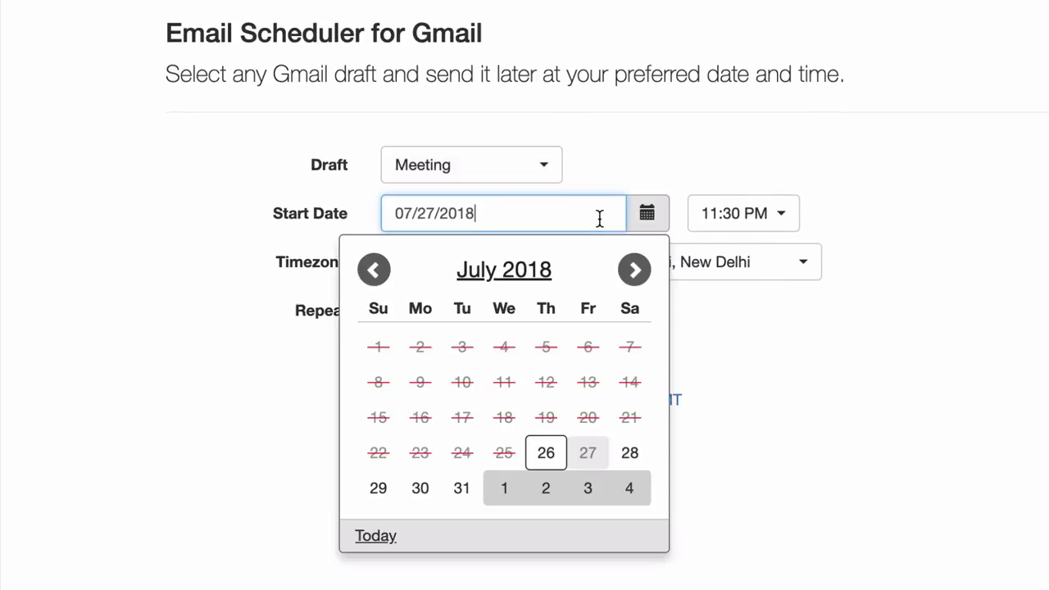
{"action": "left_click", "coordinate": [467, 490]}
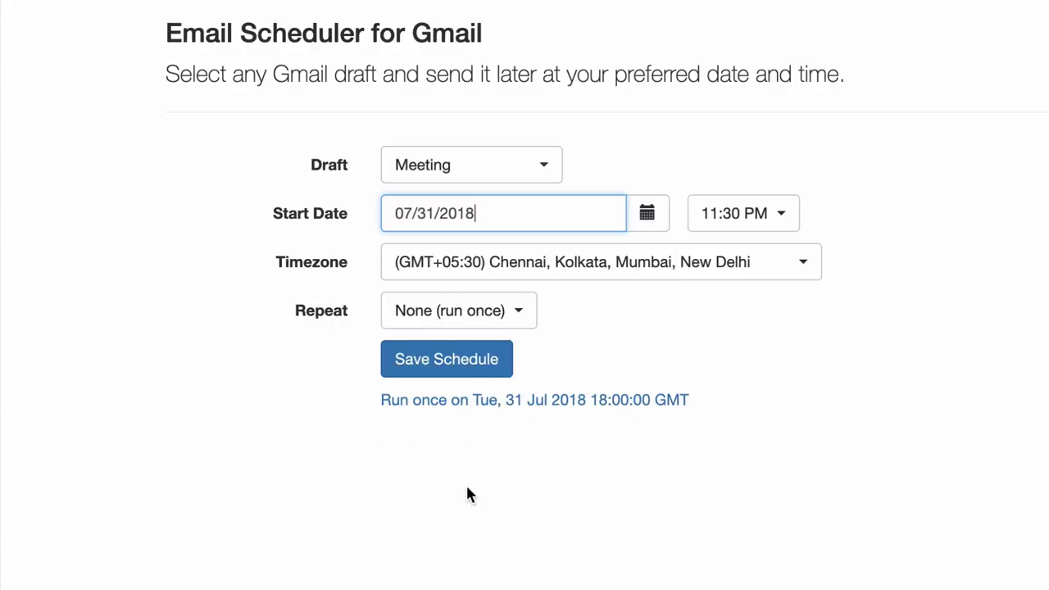
{"action": "left_click", "coordinate": [768, 222]}
{"action": "left_click", "coordinate": [730, 589]}
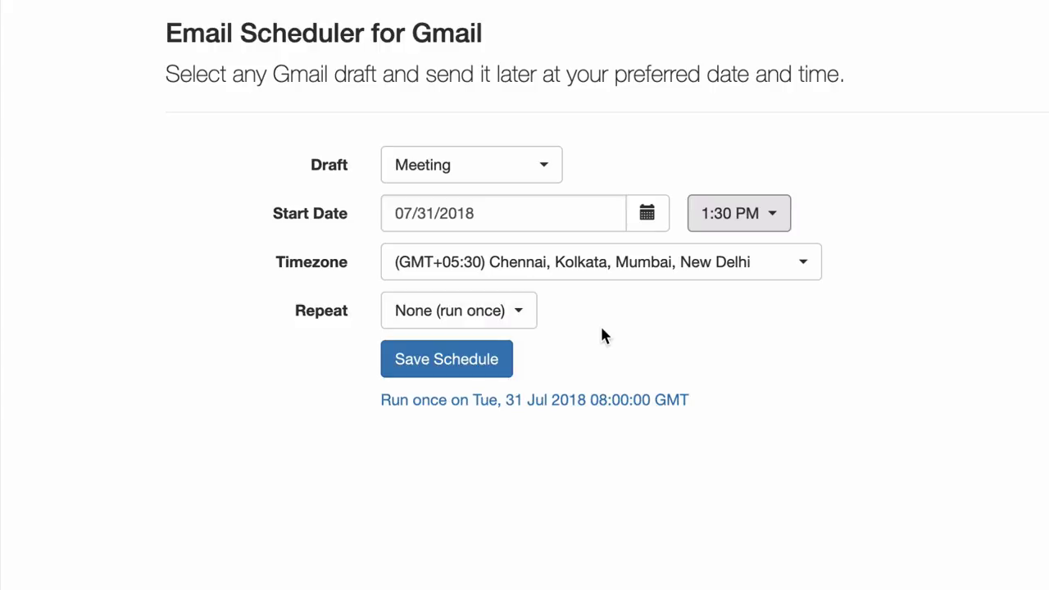
{"action": "left_click", "coordinate": [468, 370]}
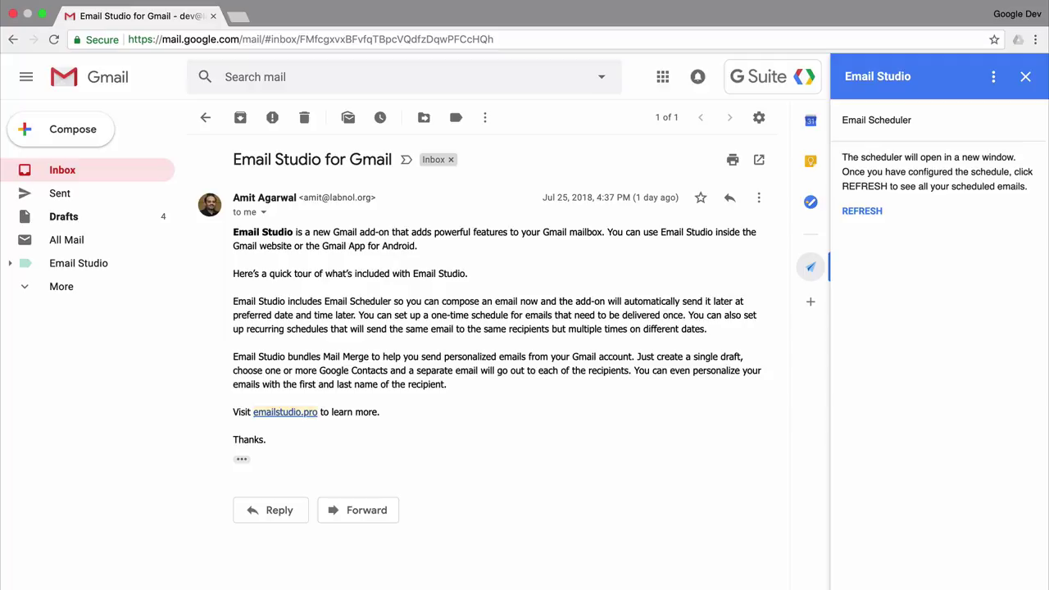
{"action": "left_click", "coordinate": [880, 213]}
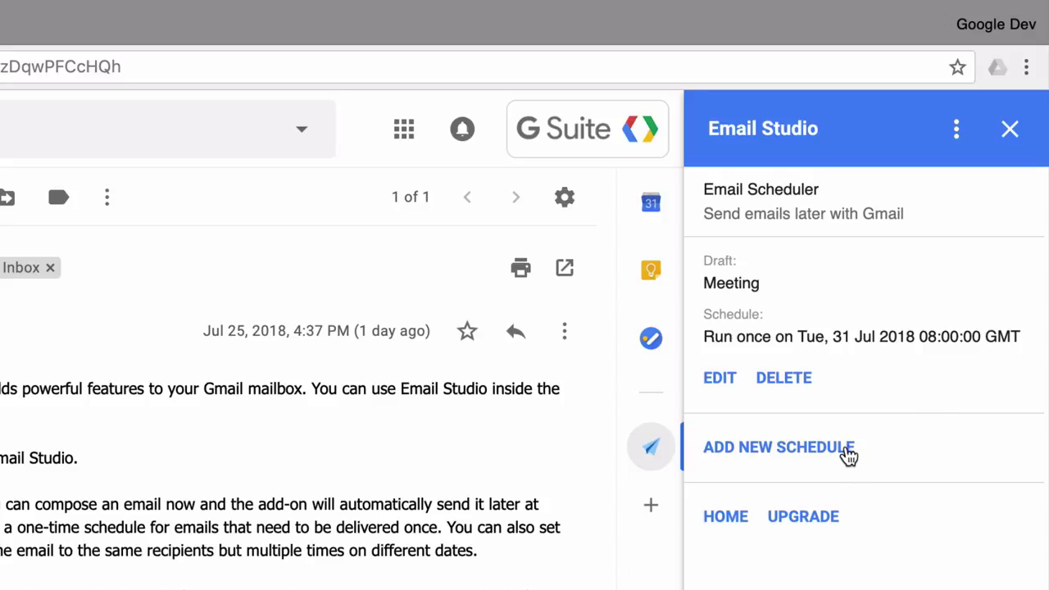
Add a new schedule for the "Weekly Timesheet" draft starting on 08/03/2018 at 3:30 PM.
{"action": "left_click", "coordinate": [848, 456]}
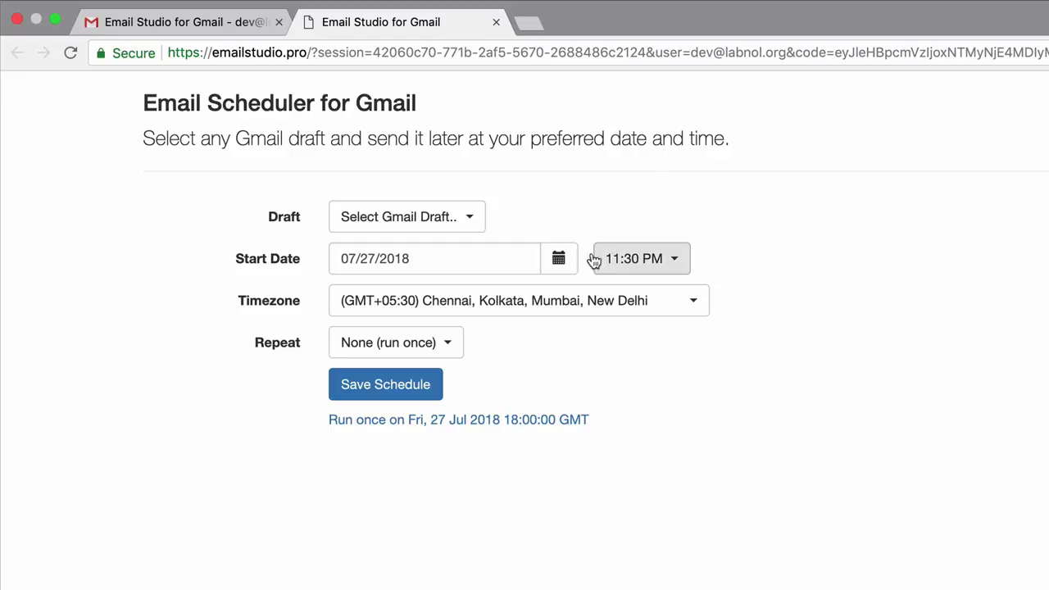
{"action": "left_click", "coordinate": [480, 213]}
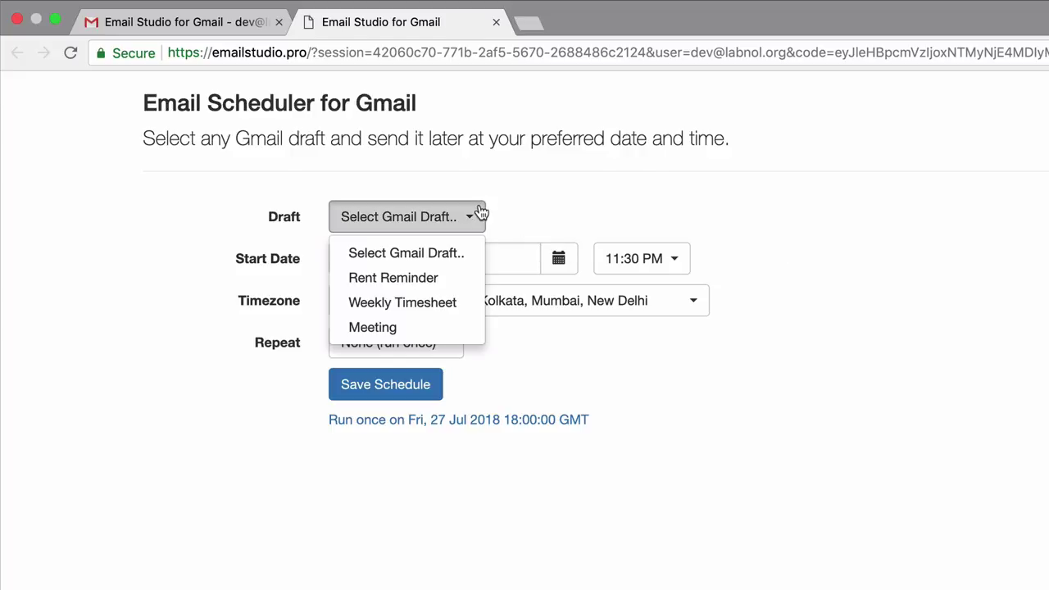
{"action": "left_click", "coordinate": [456, 304]}
{"action": "left_click", "coordinate": [510, 259]}
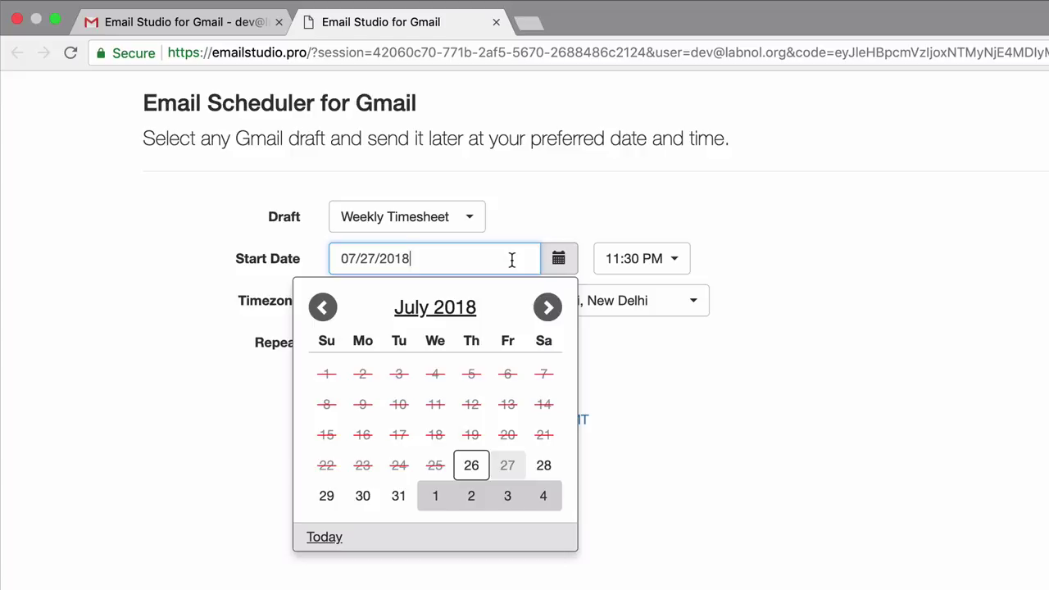
{"action": "left_click", "coordinate": [506, 496]}
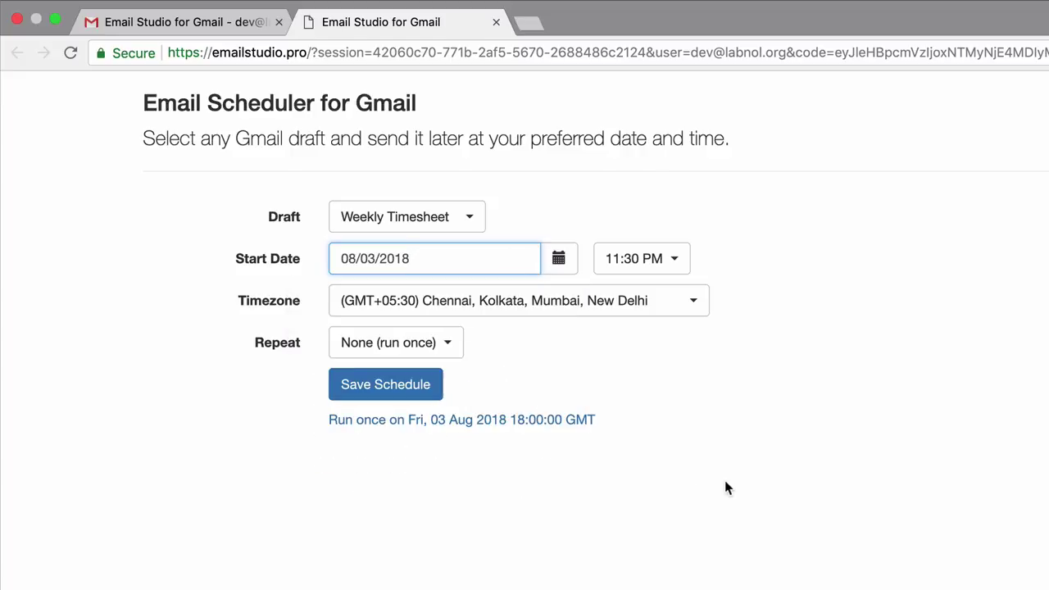
{"action": "left_click", "coordinate": [667, 265]}
{"action": "left_click", "coordinate": [680, 385]}
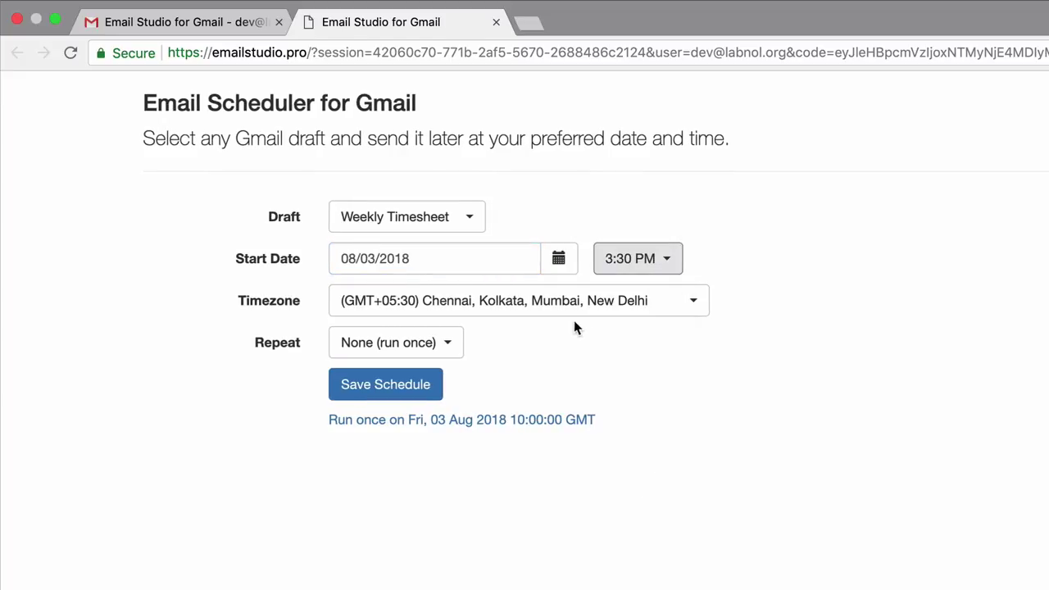
Make the "Weekly Timesheet" schedule repeat weekly on Friday with its end set to Never, and save it.
{"action": "left_click", "coordinate": [456, 347]}
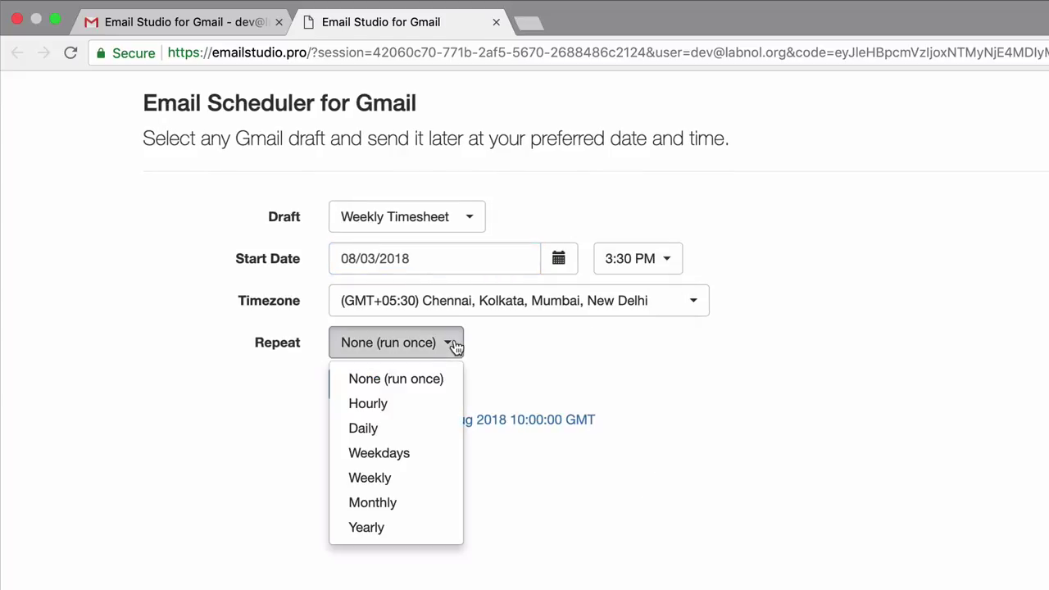
{"action": "left_click", "coordinate": [436, 483]}
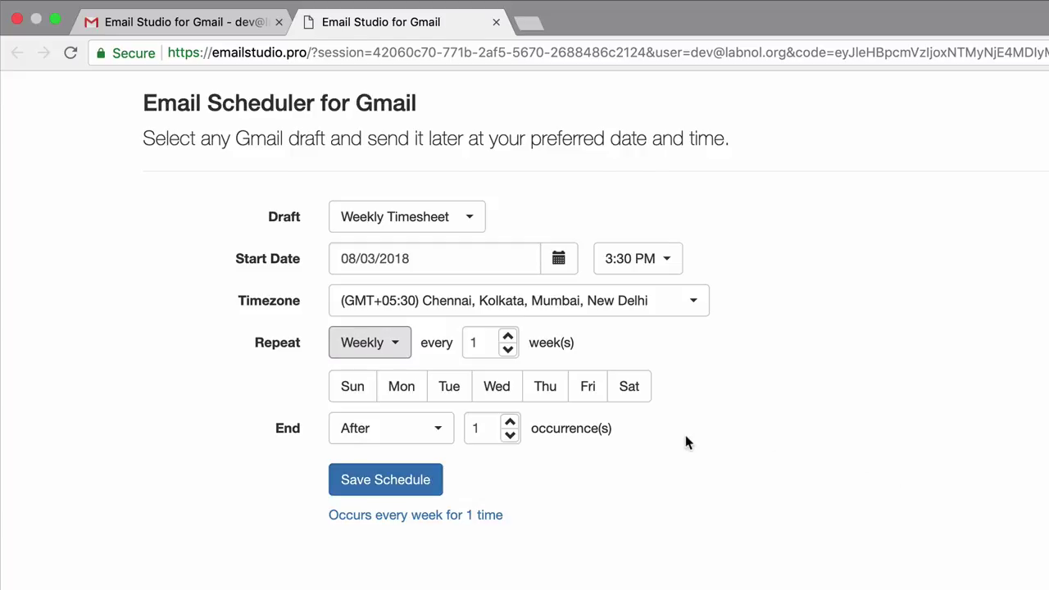
{"action": "left_click", "coordinate": [594, 394]}
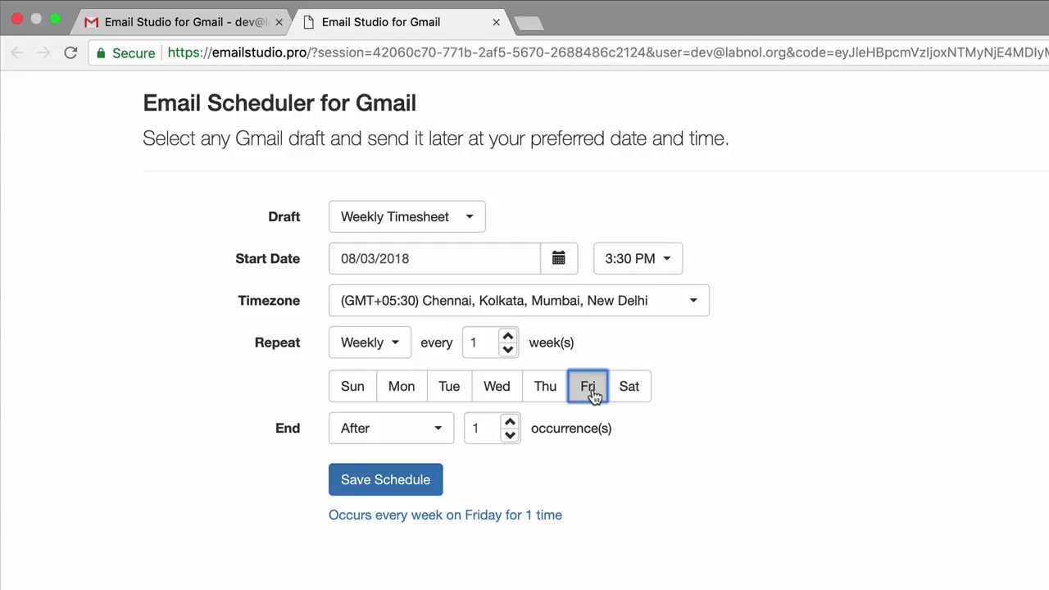
{"action": "left_click", "coordinate": [431, 433]}
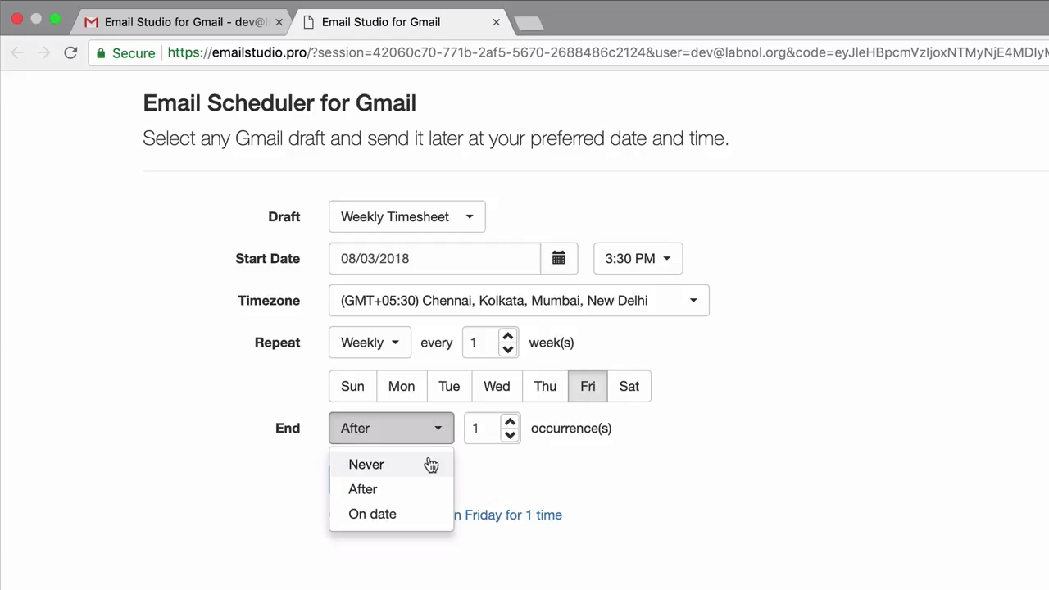
{"action": "left_click", "coordinate": [431, 465]}
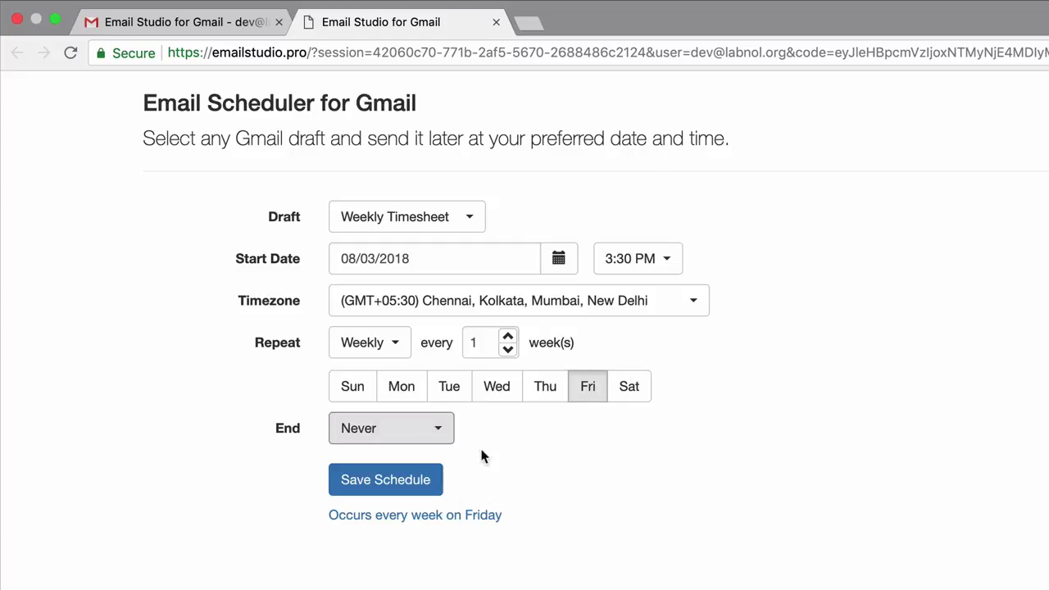
{"action": "left_click", "coordinate": [416, 481]}
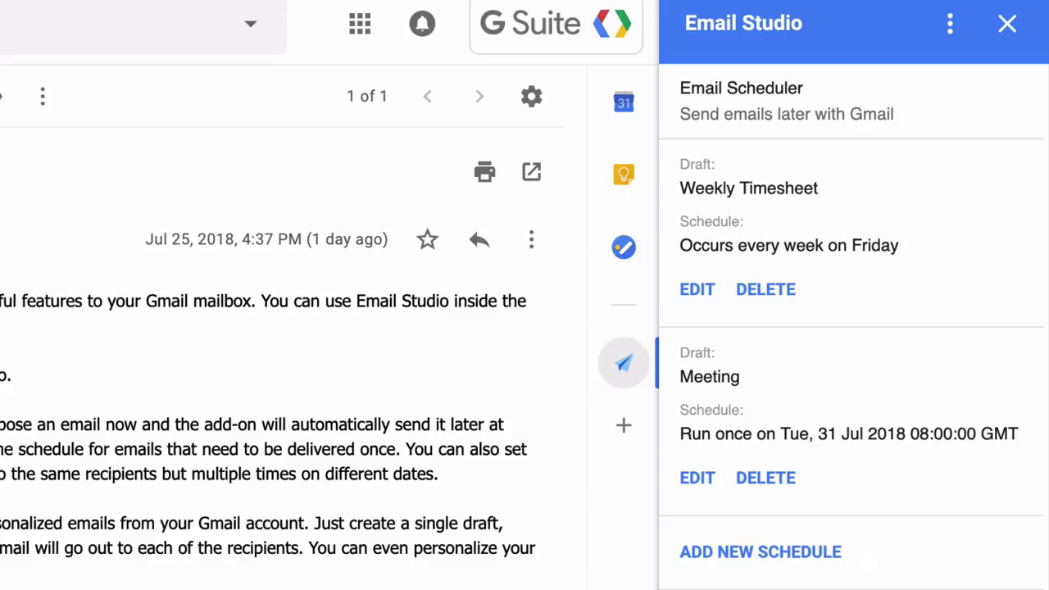
Add a new schedule for the "Rent Reminder" draft starting on 07/30/2018 at 10:30 AM.
{"action": "left_click", "coordinate": [819, 555]}
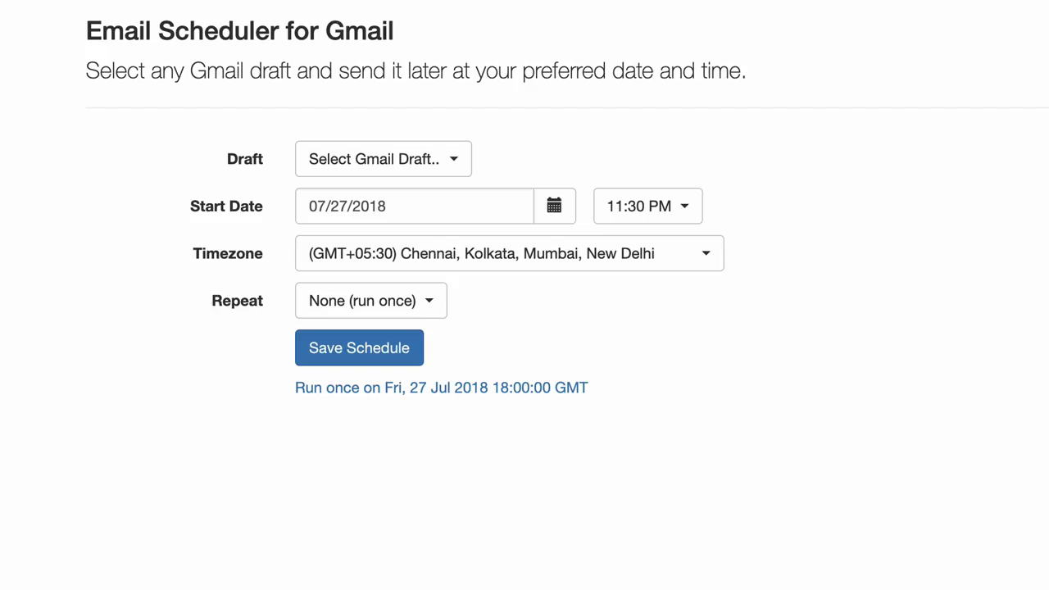
{"action": "left_click", "coordinate": [468, 167]}
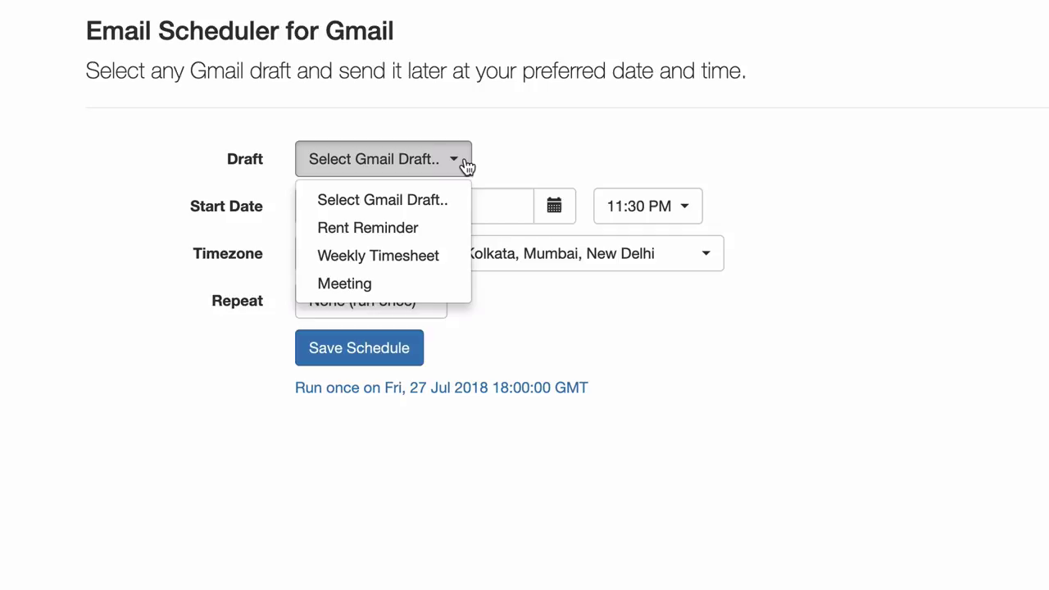
{"action": "left_click", "coordinate": [433, 230]}
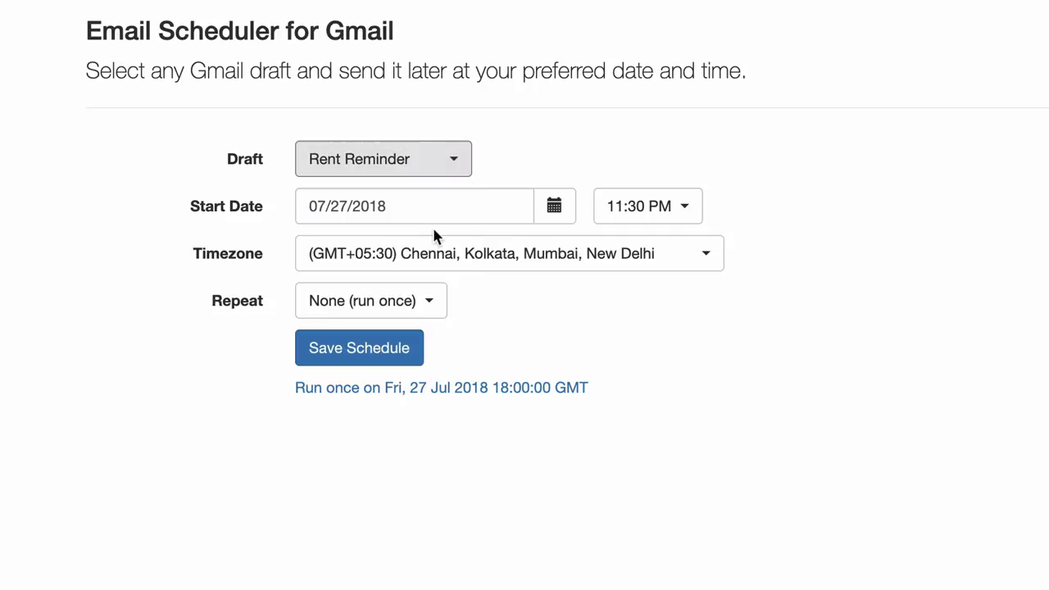
{"action": "left_click", "coordinate": [475, 207]}
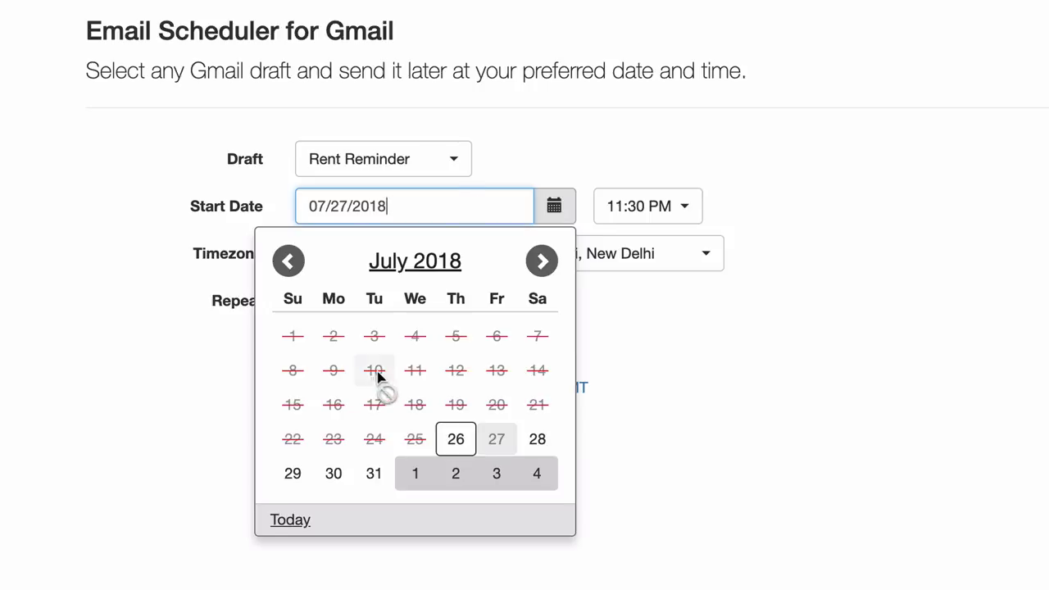
{"action": "left_click", "coordinate": [335, 477]}
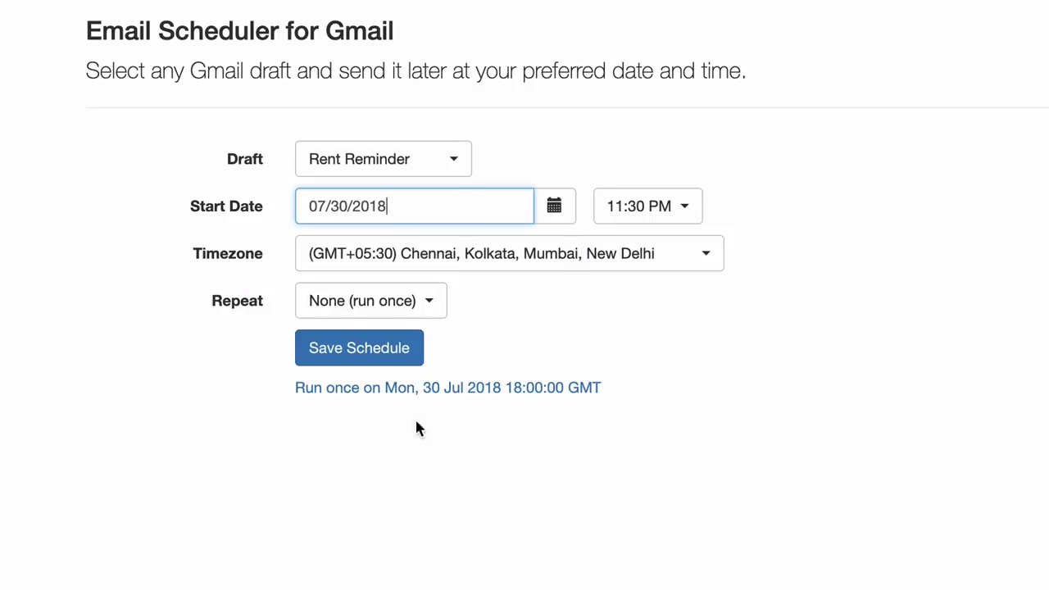
{"action": "left_click", "coordinate": [684, 205]}
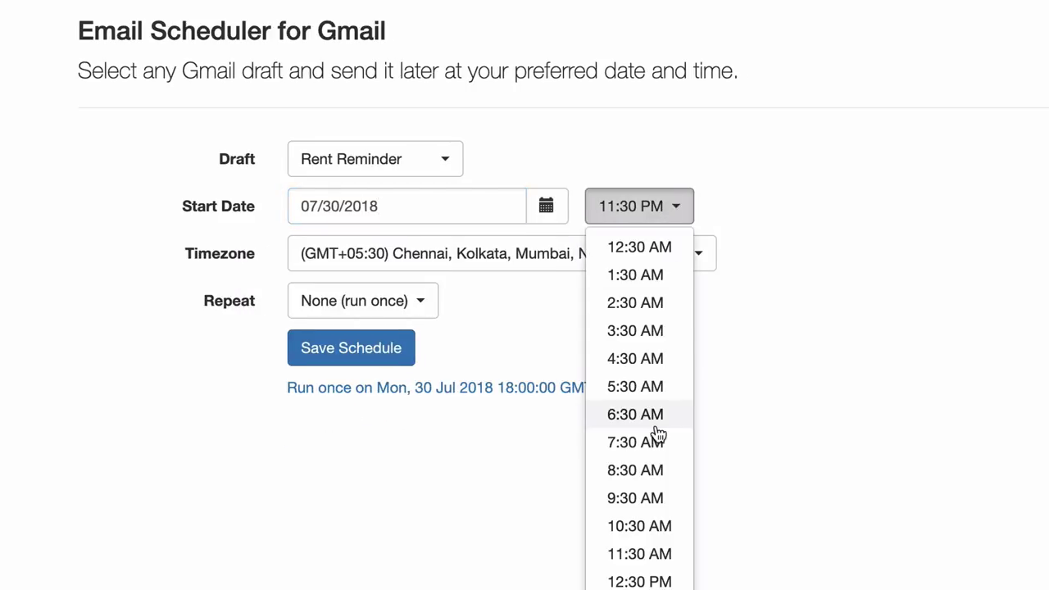
{"action": "left_click", "coordinate": [644, 525]}
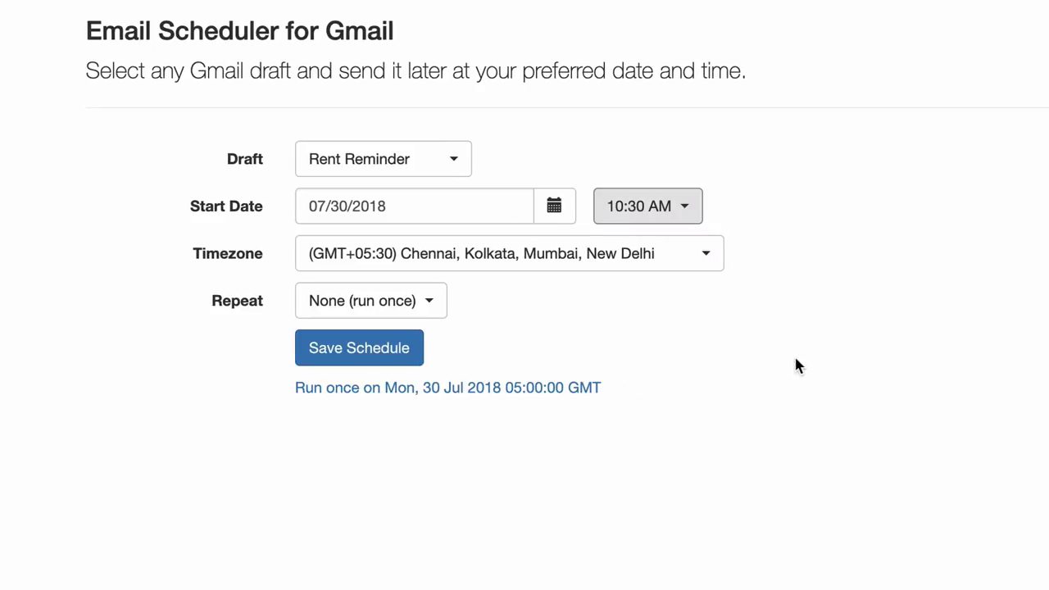
Set the "Rent Reminder" schedule's timezone to (GMT-08:00) Pacific Time (US & Canada).
{"action": "left_click", "coordinate": [703, 259]}
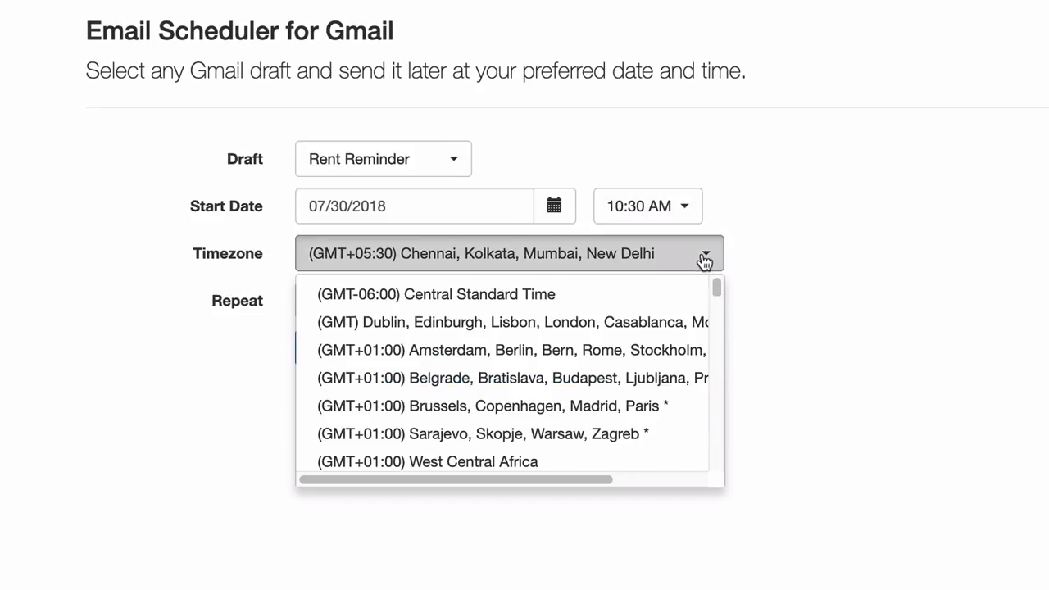
{"action": "scroll", "coordinate": [646, 351], "scroll_direction": "down", "scroll_amount": 3}
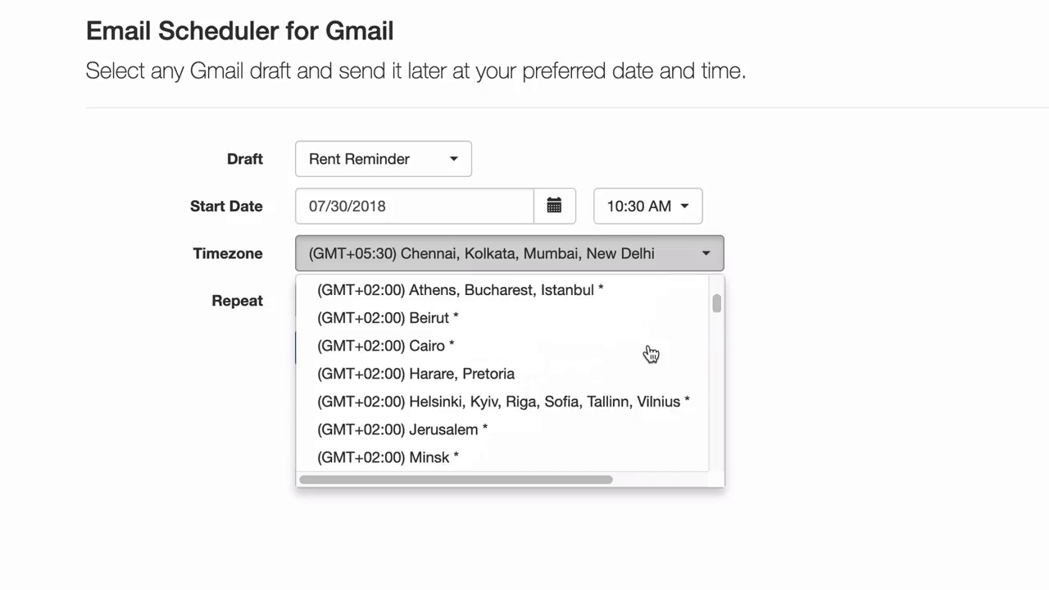
{"action": "scroll", "coordinate": [650, 352], "scroll_direction": "down", "scroll_amount": 5}
{"action": "scroll", "coordinate": [651, 352], "scroll_direction": "down", "scroll_amount": 1}
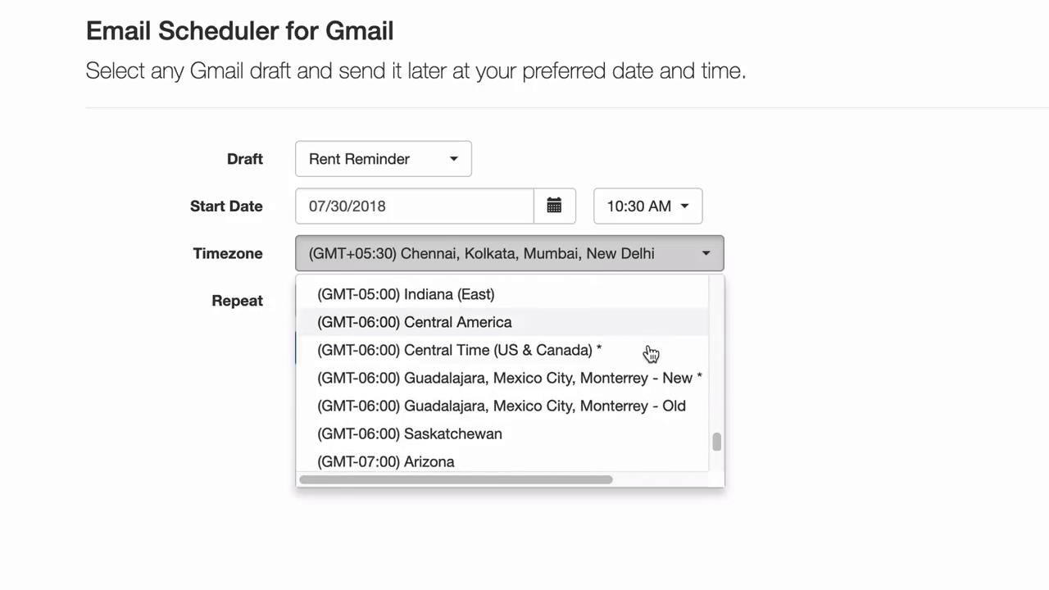
{"action": "scroll", "coordinate": [651, 352], "scroll_direction": "down", "scroll_amount": 5}
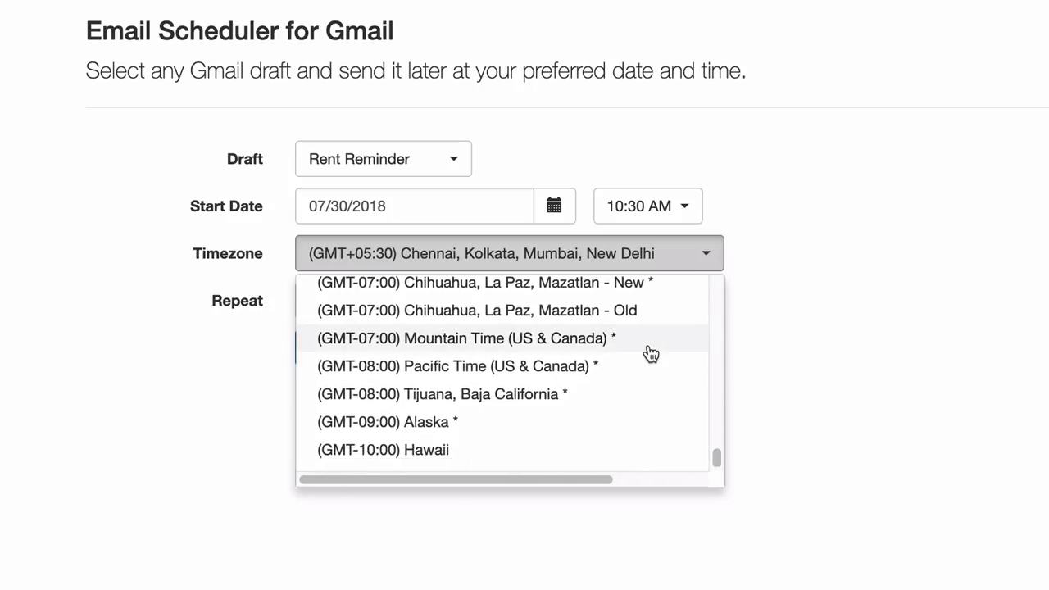
{"action": "scroll", "coordinate": [650, 352], "scroll_direction": "down", "scroll_amount": 1}
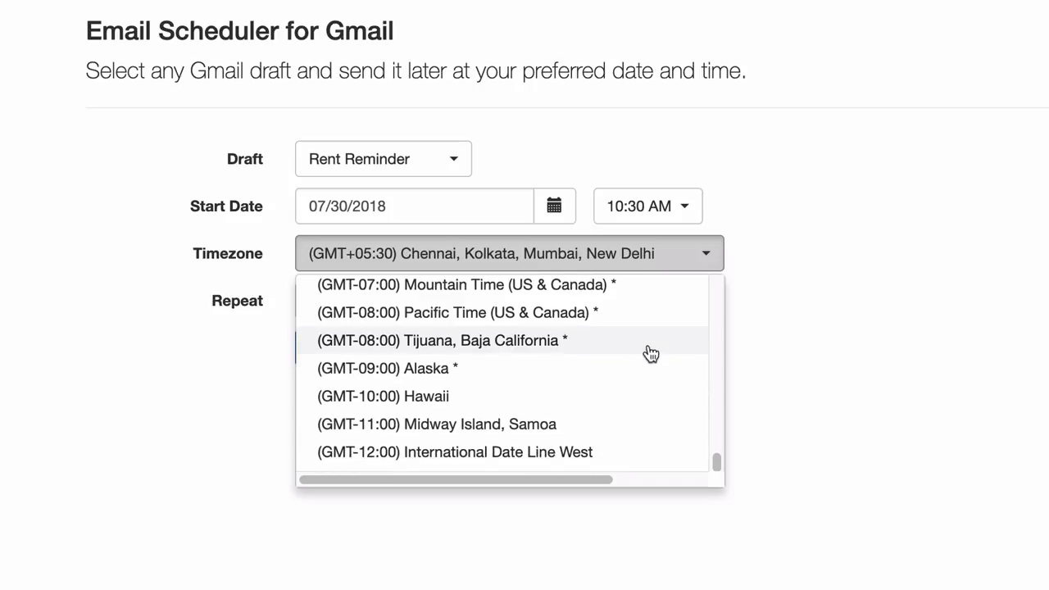
{"action": "scroll", "coordinate": [651, 353], "scroll_direction": "up", "scroll_amount": 2}
{"action": "scroll", "coordinate": [650, 353], "scroll_direction": "up", "scroll_amount": 1}
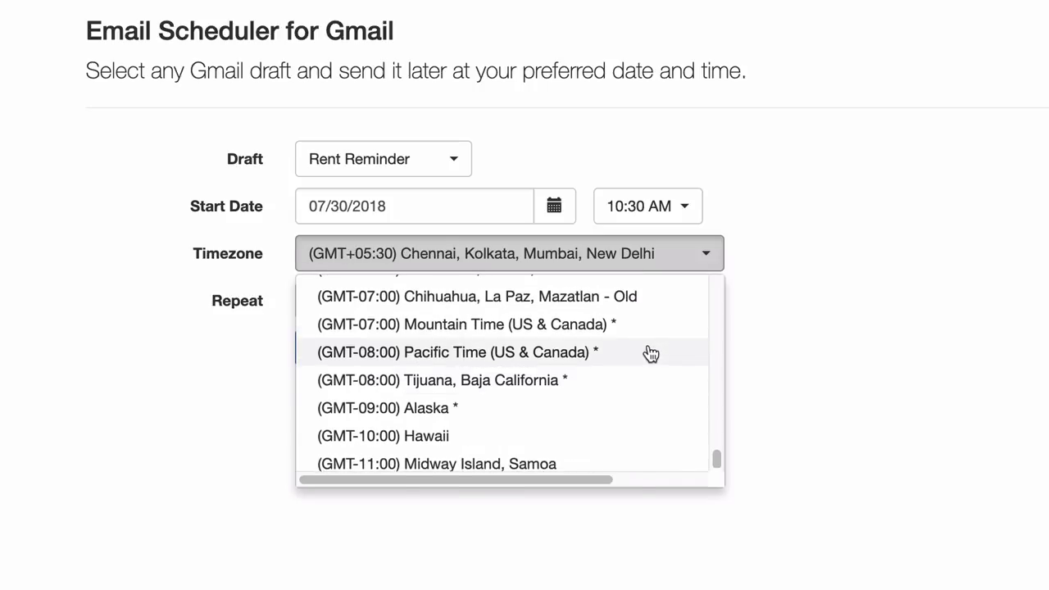
{"action": "left_click", "coordinate": [651, 352]}
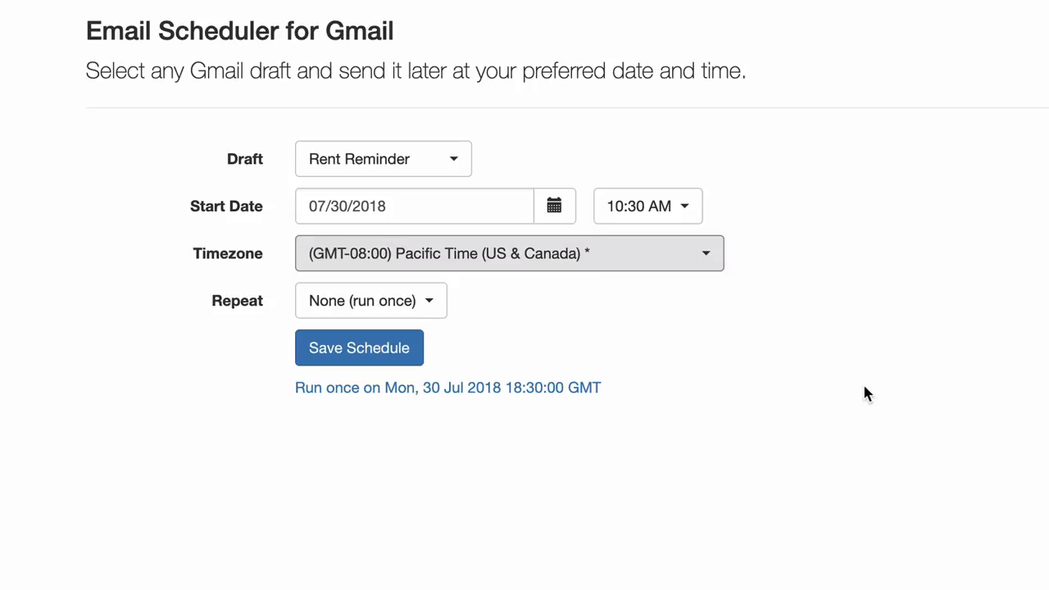
Make the "Rent Reminder" schedule repeat monthly on the last weekday of the month.
{"action": "left_click", "coordinate": [426, 298]}
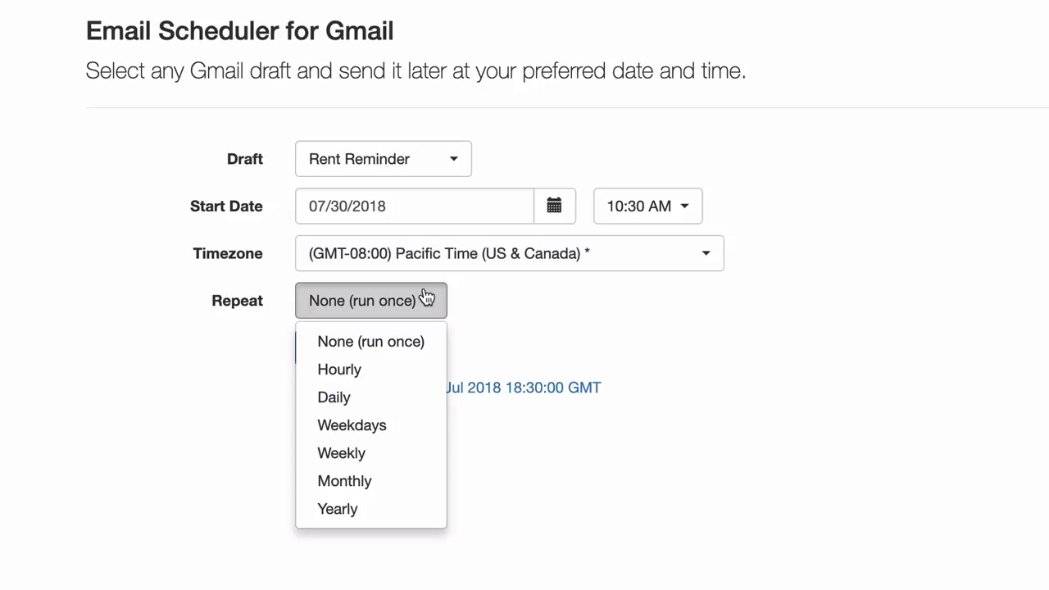
{"action": "left_click", "coordinate": [418, 491]}
{"action": "left_click", "coordinate": [413, 401]}
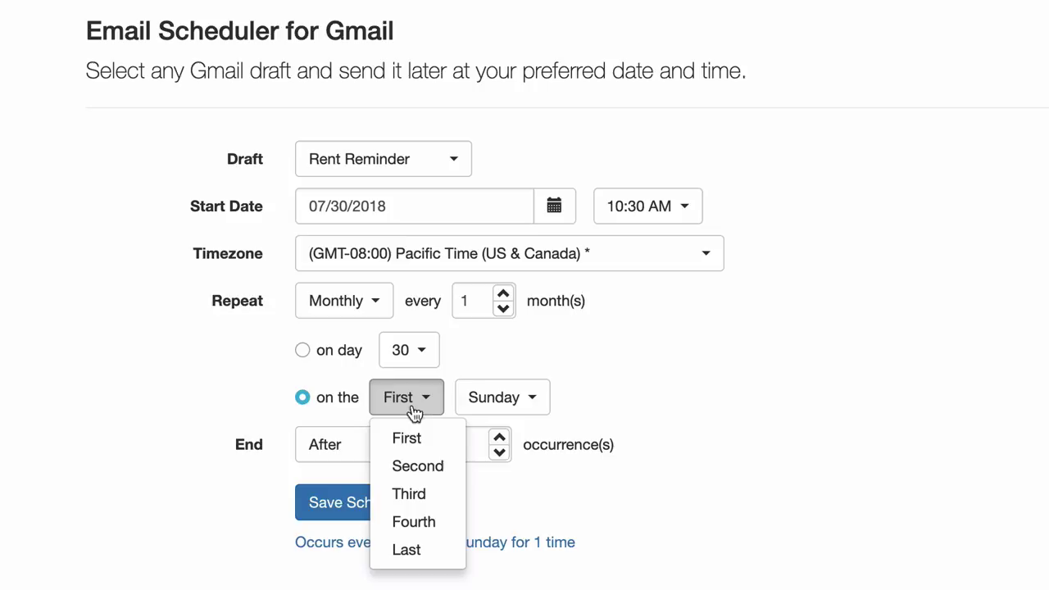
{"action": "left_click", "coordinate": [414, 550]}
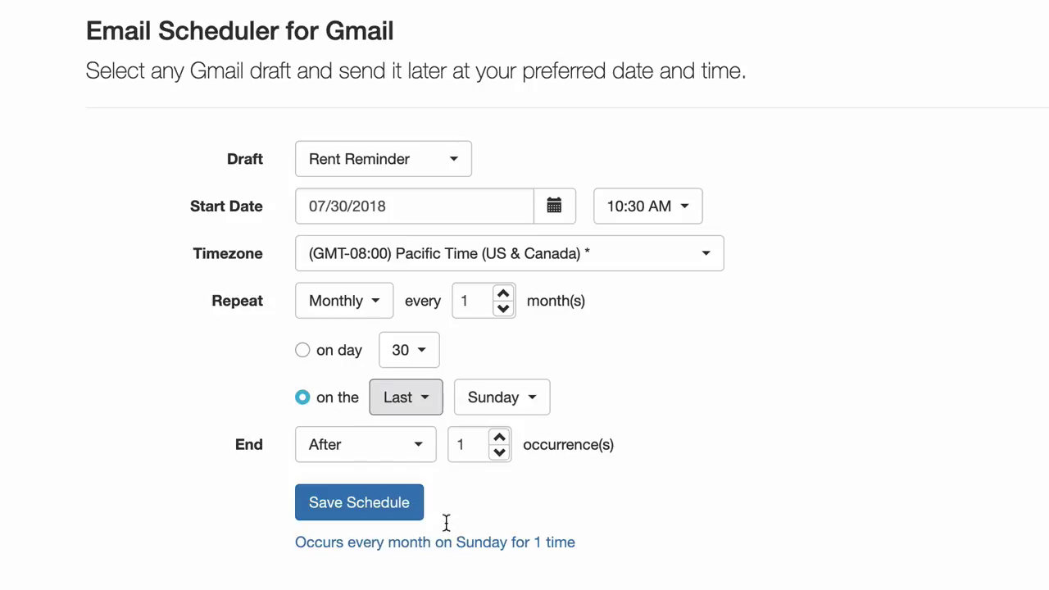
{"action": "left_click", "coordinate": [528, 401]}
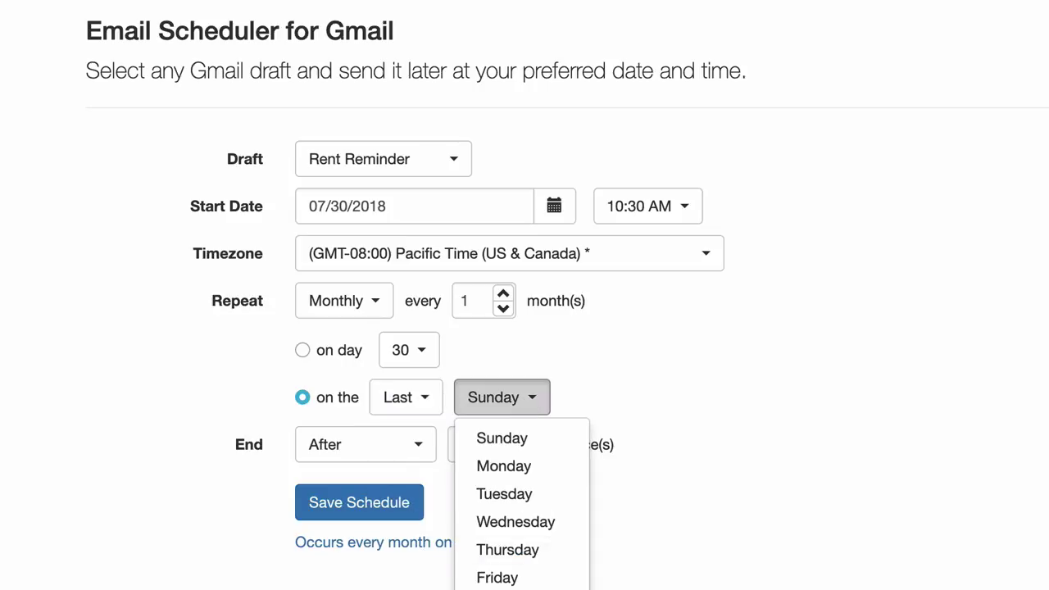
{"action": "left_click", "coordinate": [502, 589]}
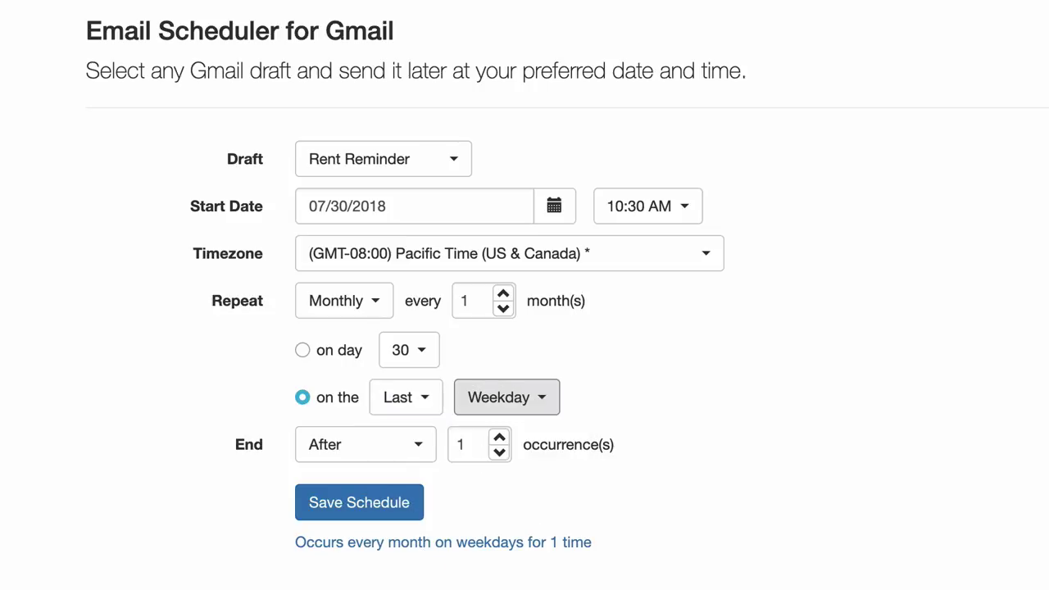
Save the "Rent Reminder" schedule with its end set to the date 12/01/2018 and refresh the add-on's scheduled emails list.
{"action": "left_click", "coordinate": [385, 446]}
{"action": "left_click", "coordinate": [391, 544]}
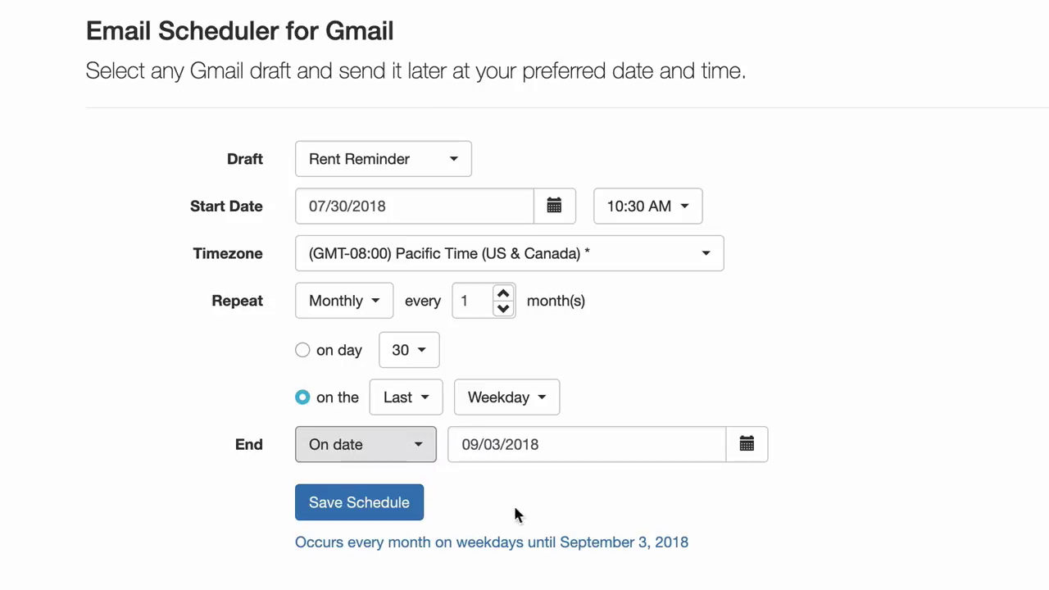
{"action": "left_click", "coordinate": [630, 445]}
{"action": "left_click", "coordinate": [734, 502]}
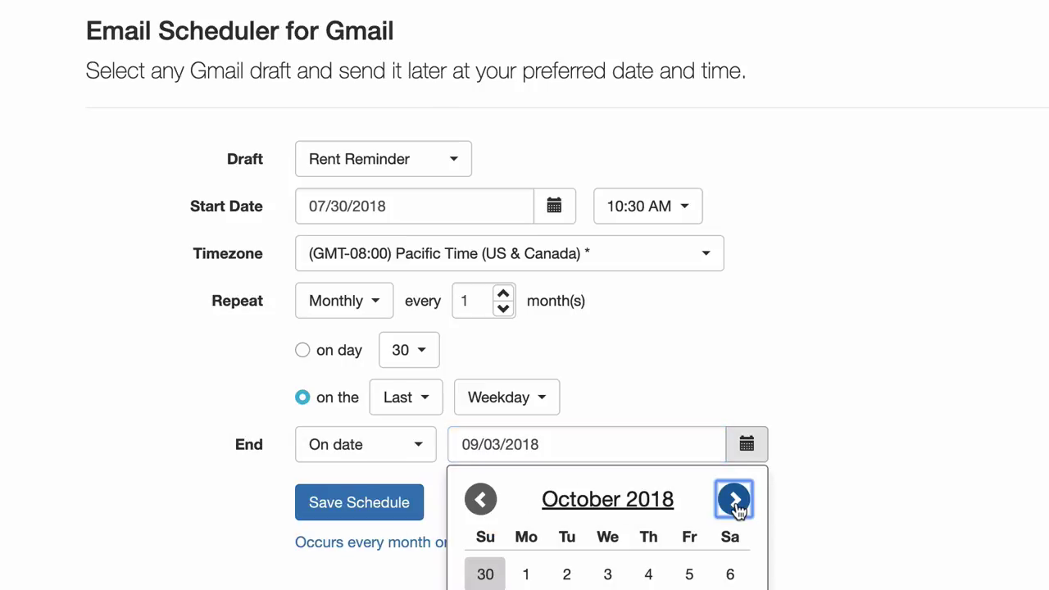
{"action": "left_click", "coordinate": [734, 502]}
{"action": "left_click", "coordinate": [734, 501]}
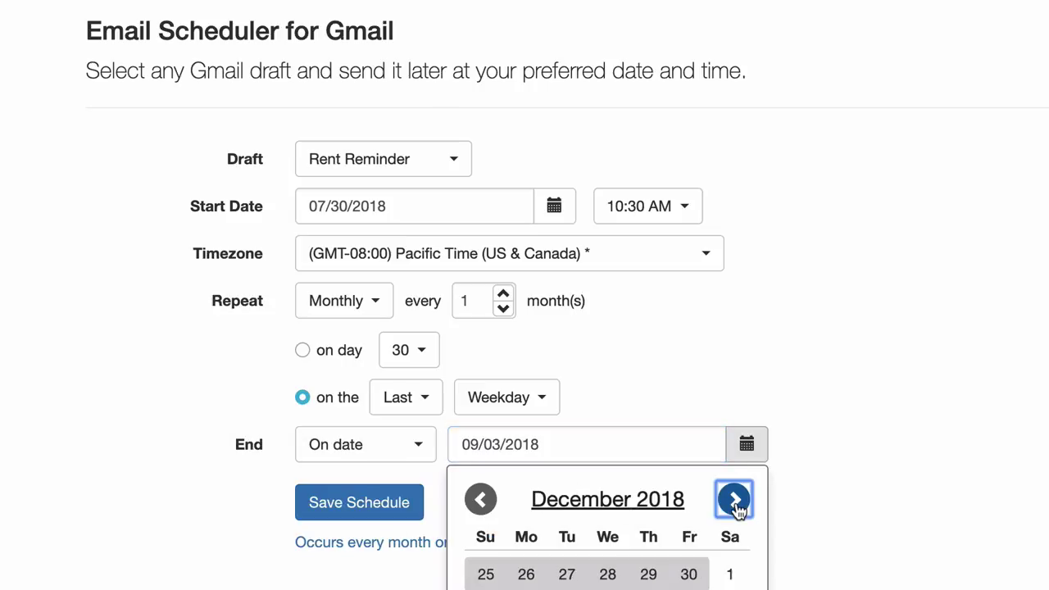
{"action": "left_click", "coordinate": [730, 573]}
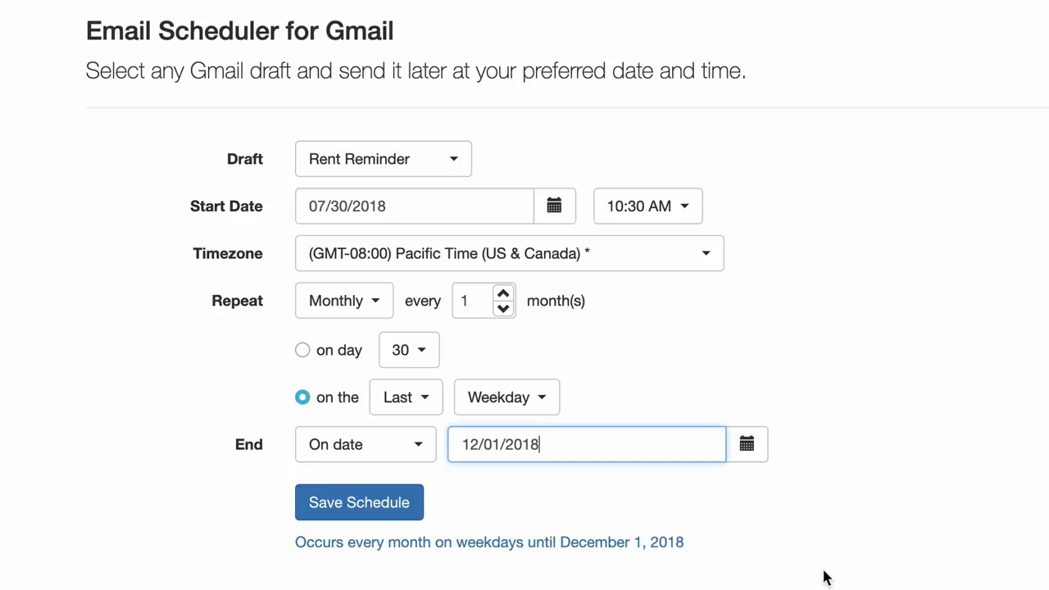
{"action": "left_click", "coordinate": [381, 507]}
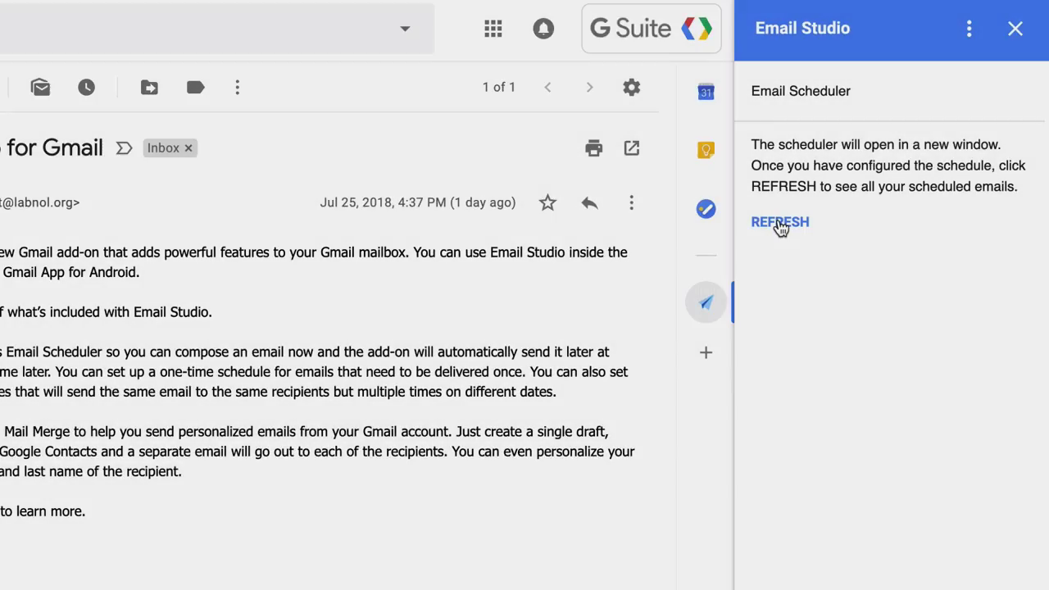
{"action": "left_click", "coordinate": [779, 224]}
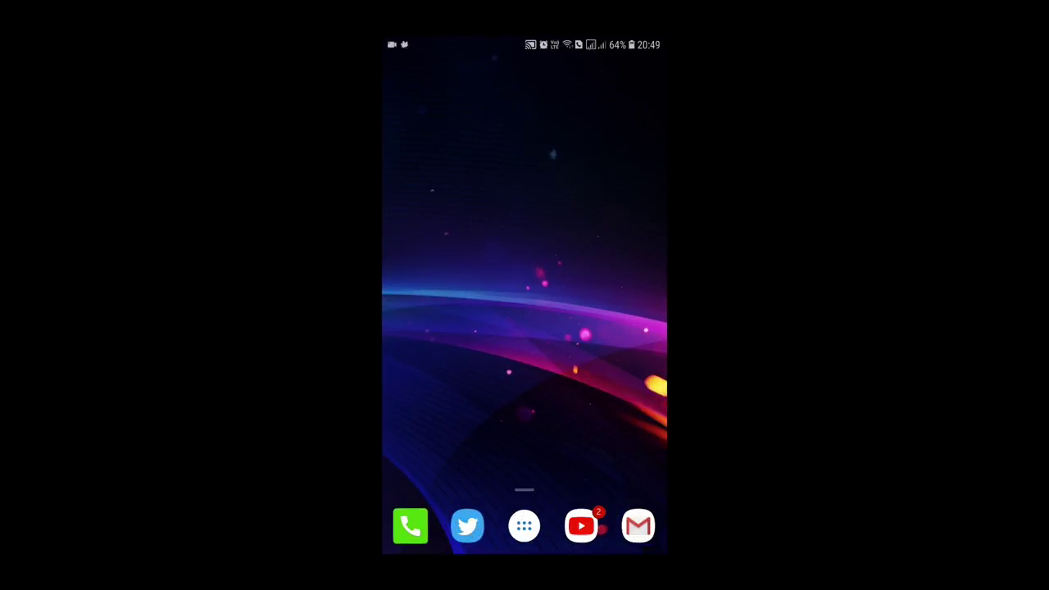
Switch to the Gmail mobile app, open the "Email Studio for Gmail" message and launch the Email Studio add-on's Email Scheduler from it.
{"action": "left_click", "coordinate": [637, 526]}
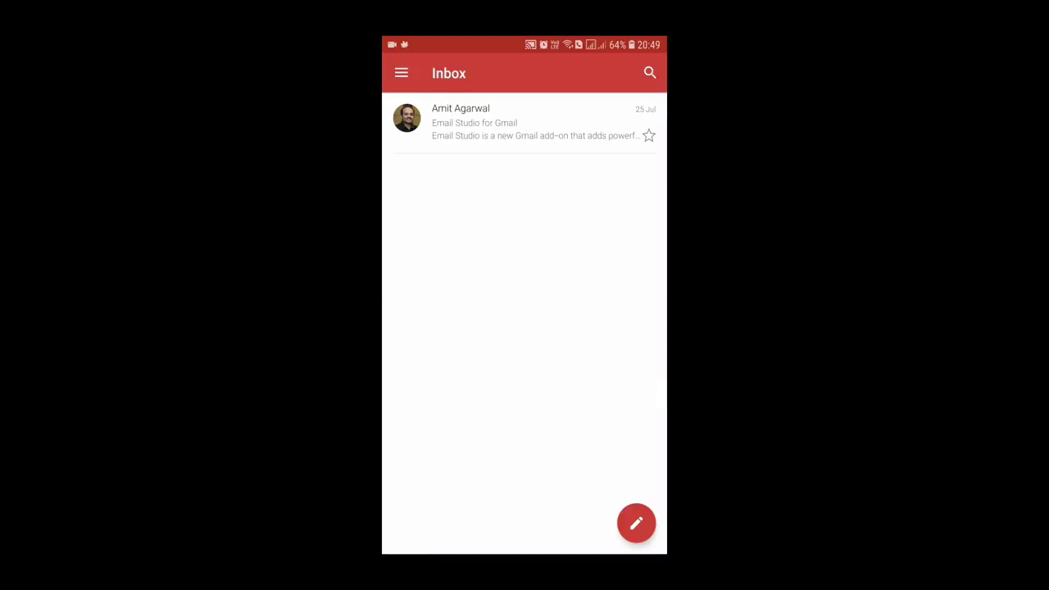
{"action": "left_click", "coordinate": [551, 121]}
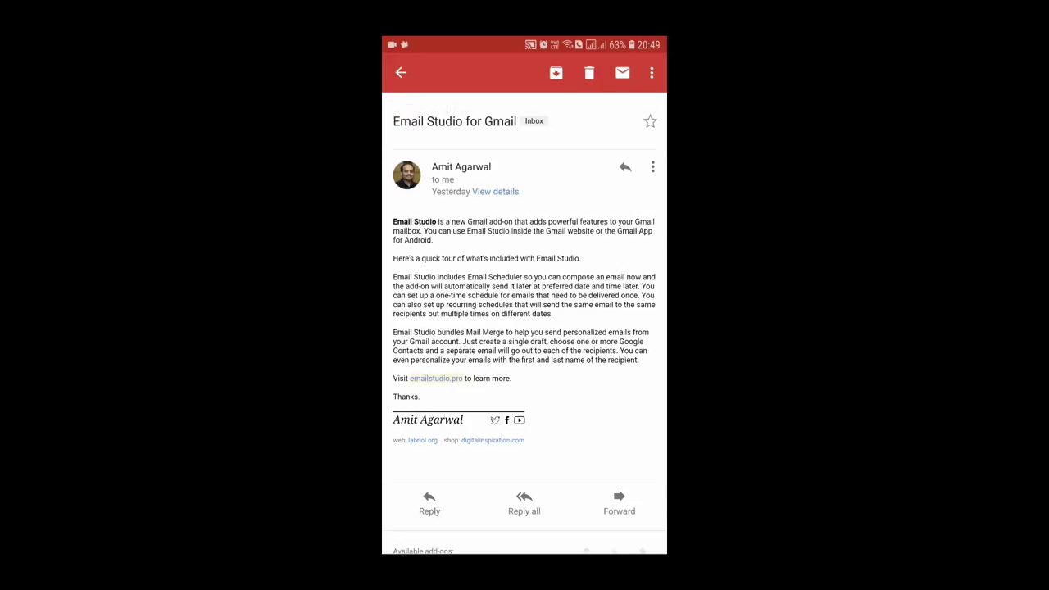
{"action": "scroll", "coordinate": [525, 328], "scroll_direction": "down", "scroll_amount": 2}
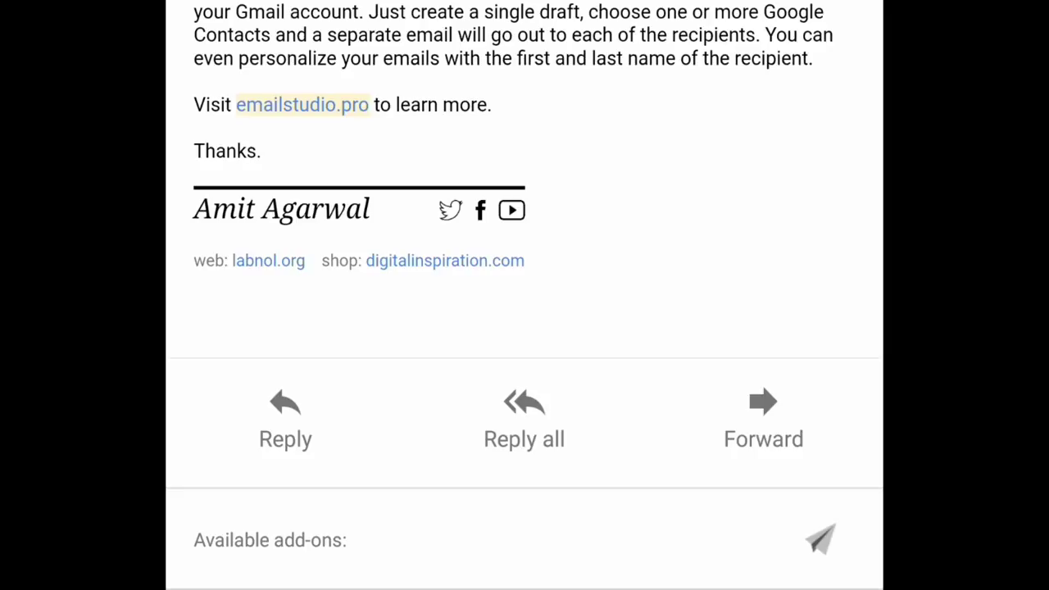
{"action": "left_click", "coordinate": [819, 540]}
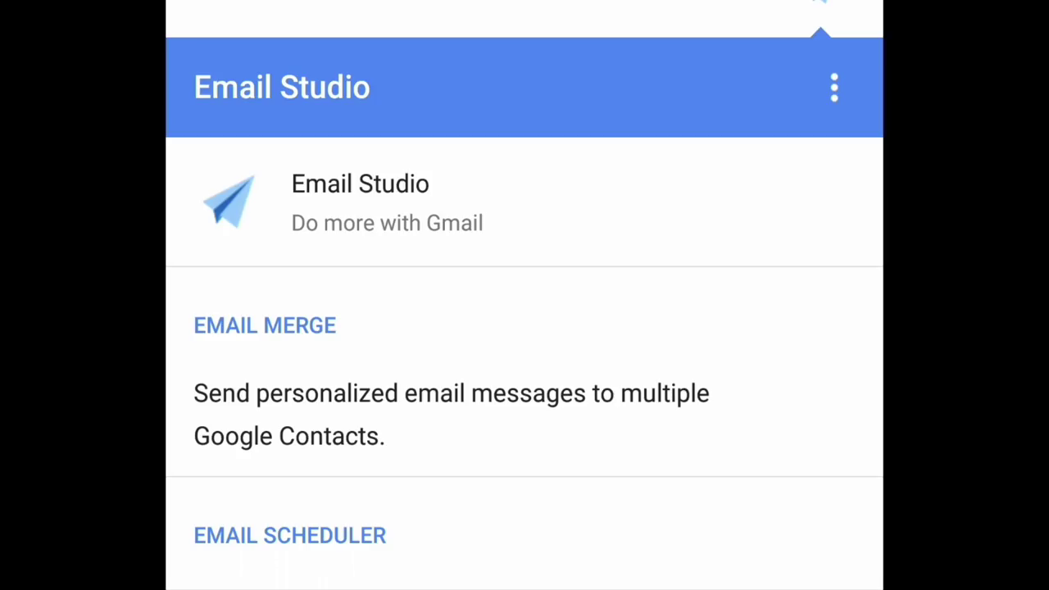
{"action": "left_click_drag", "start_coordinate": [739, 479], "coordinate": [761, 143]}
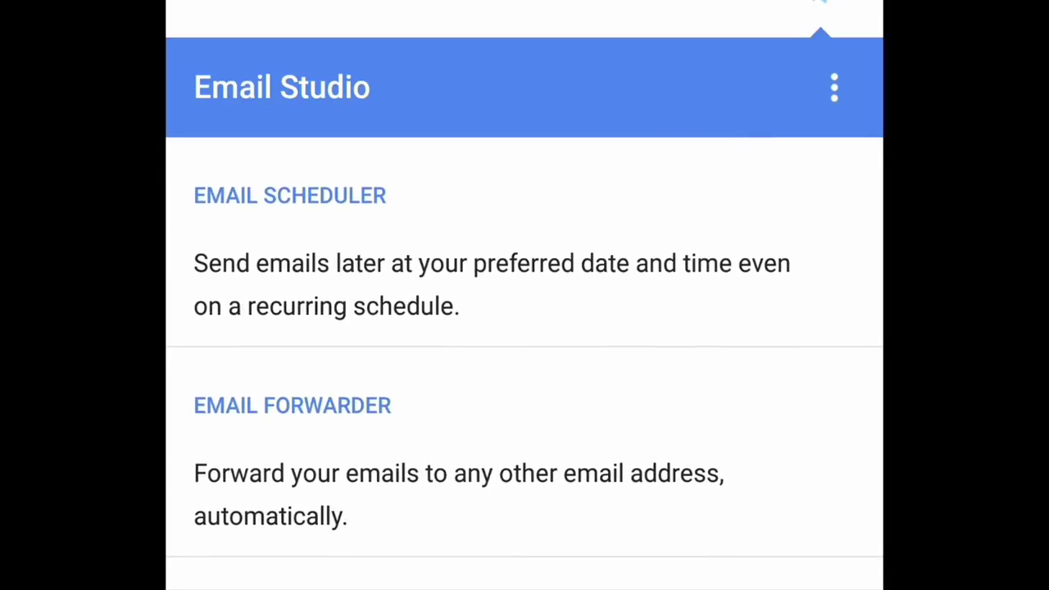
{"action": "left_click", "coordinate": [335, 194]}
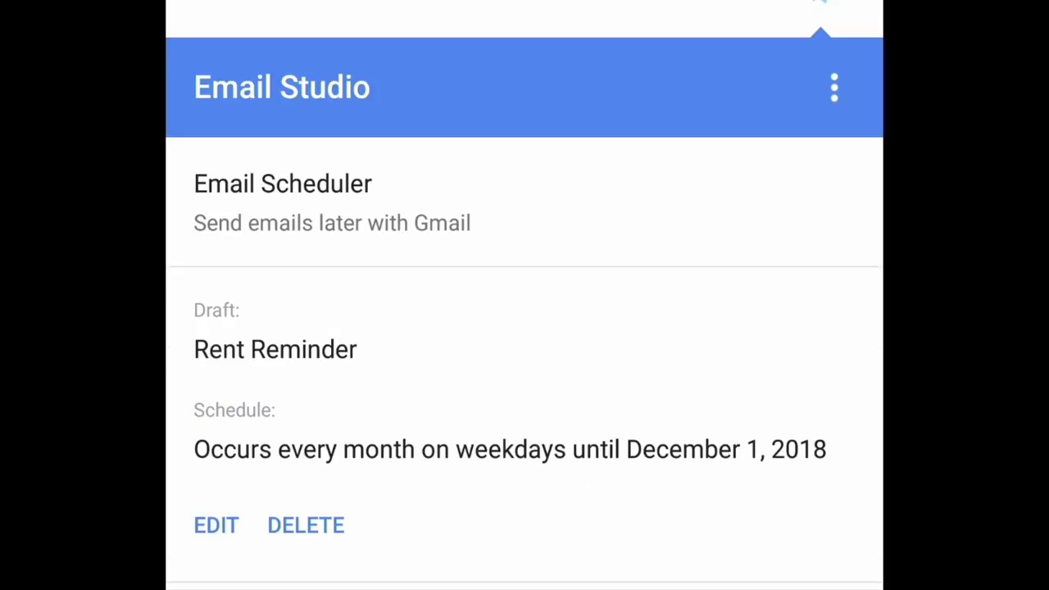
Review all the scheduled drafts and their schedules in the mobile Email Scheduler, down to the end of the list.
{"action": "left_click_drag", "start_coordinate": [773, 438], "coordinate": [786, 164]}
{"action": "left_click_drag", "start_coordinate": [778, 475], "coordinate": [780, 126]}
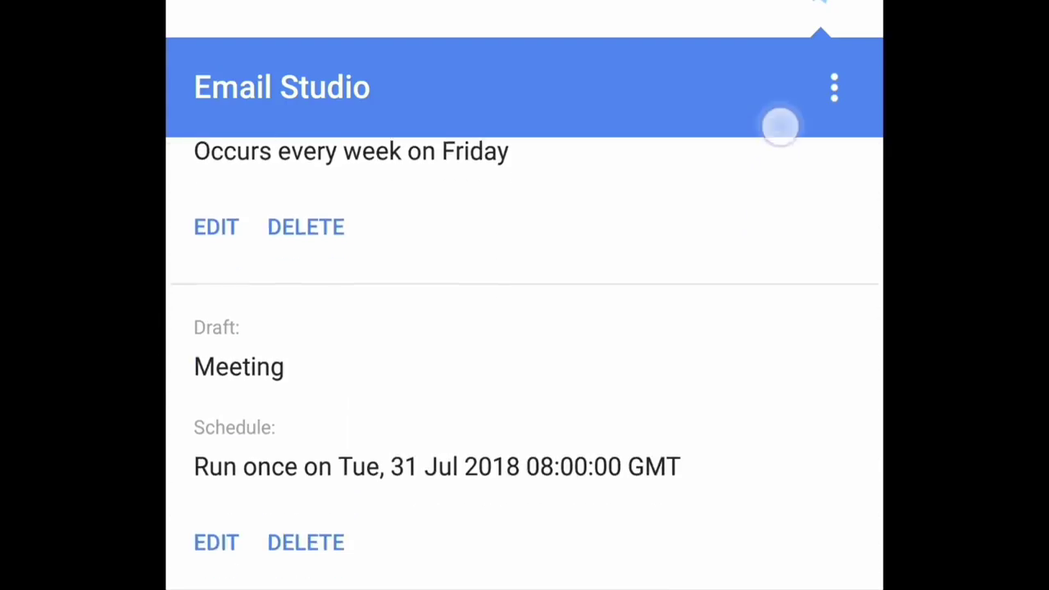
{"action": "left_click_drag", "start_coordinate": [778, 205], "coordinate": [780, 491]}
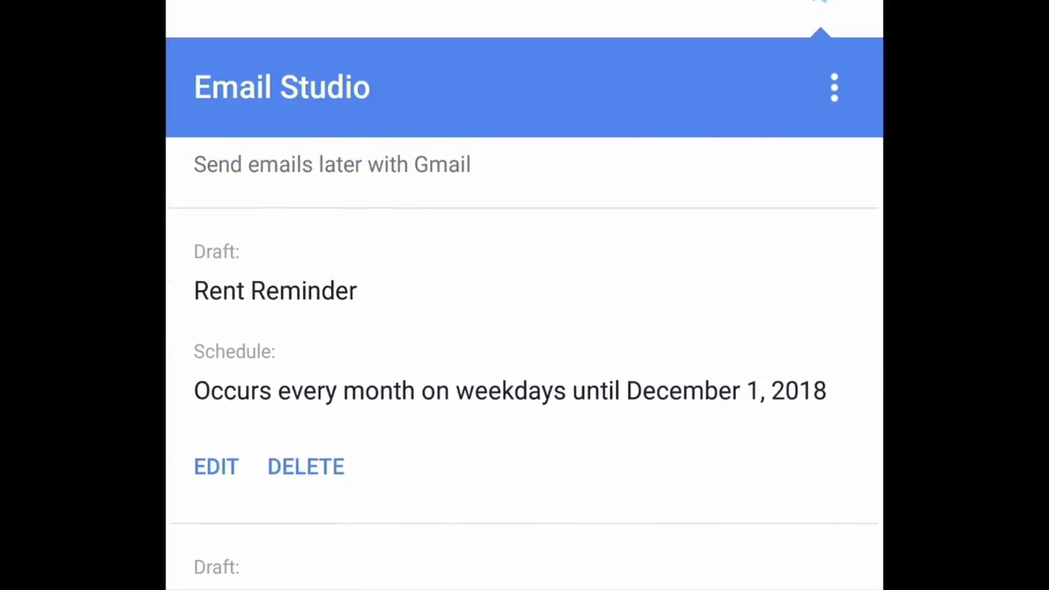
{"action": "left_click_drag", "start_coordinate": [749, 459], "coordinate": [752, 186]}
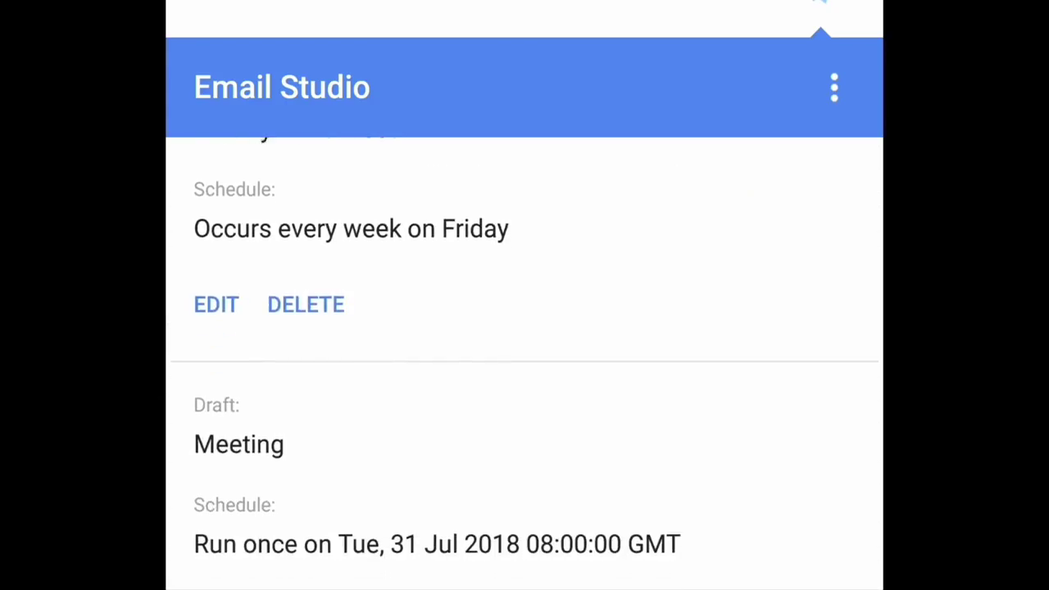
{"action": "left_click_drag", "start_coordinate": [766, 458], "coordinate": [770, 141]}
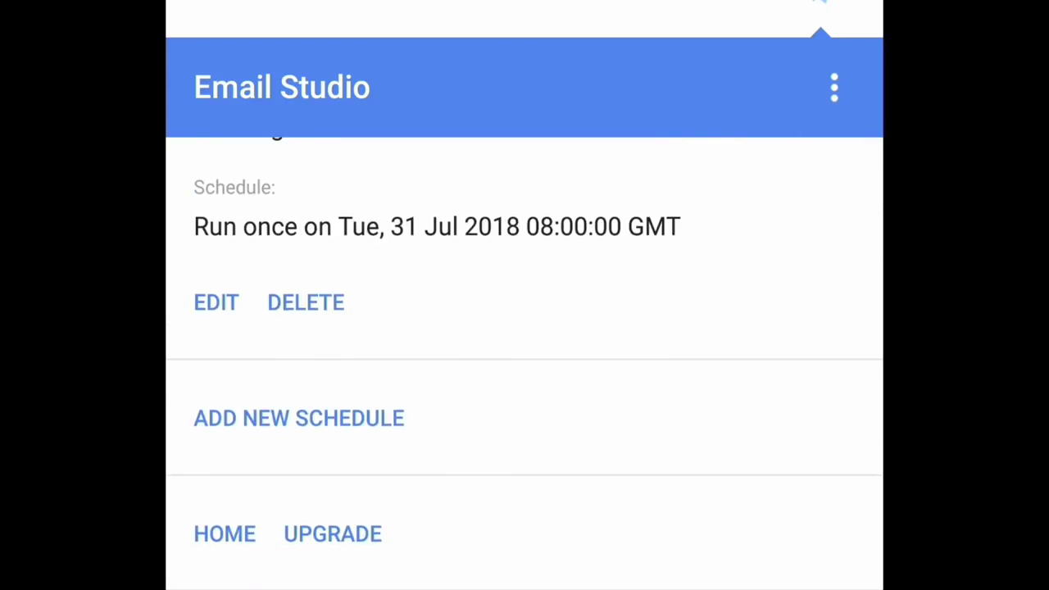